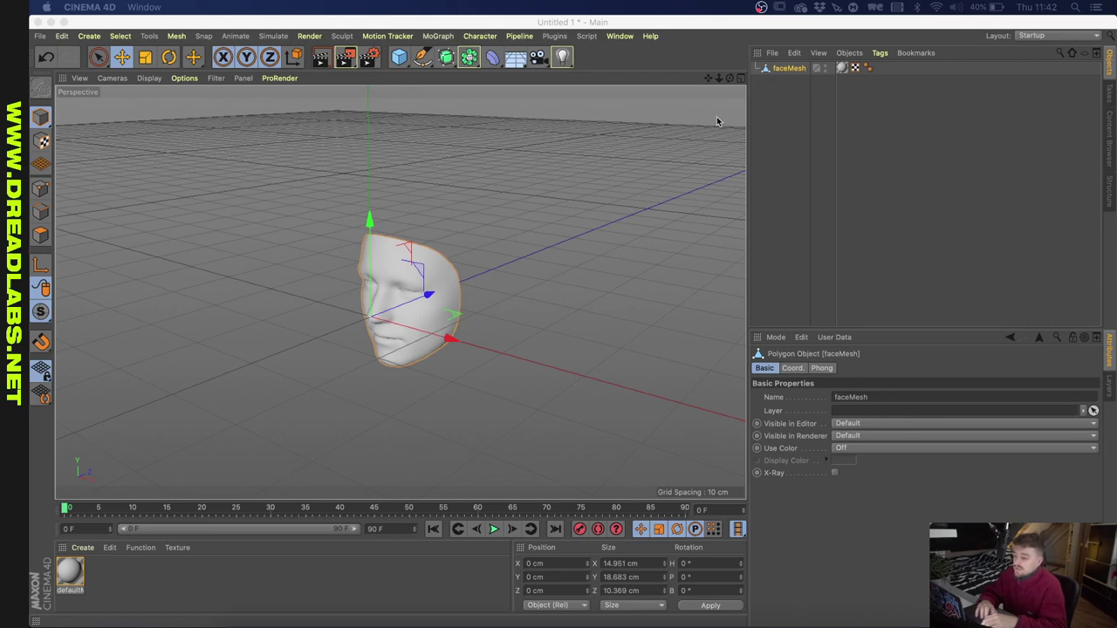
Hide the face mesh in the editor and add a rectangle spline
click(817, 67)
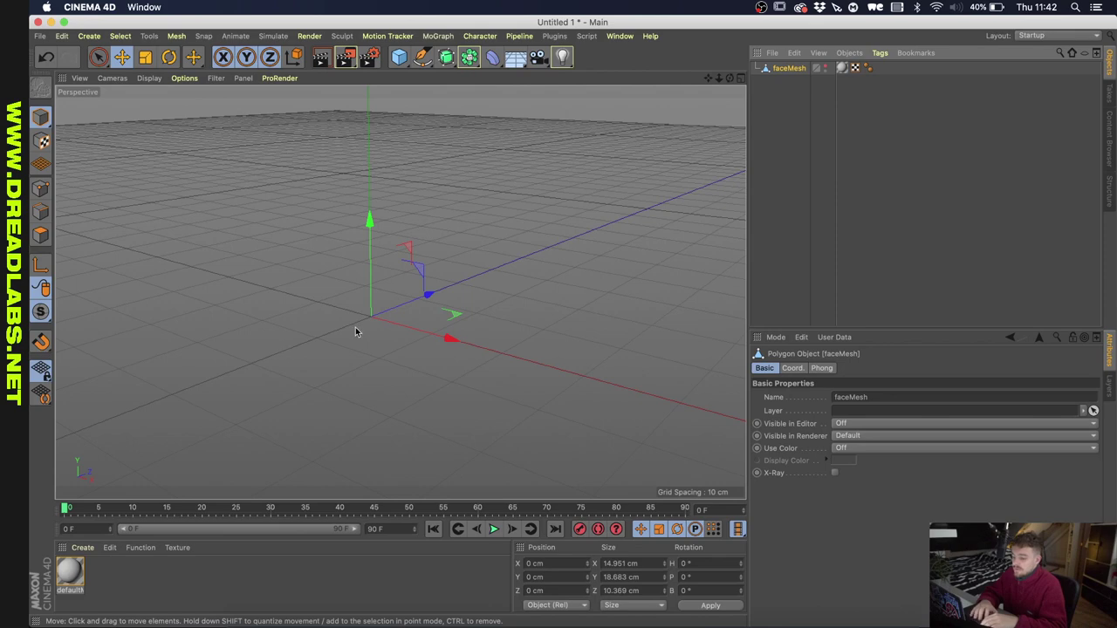
alt+drag(358, 319, 394, 207)
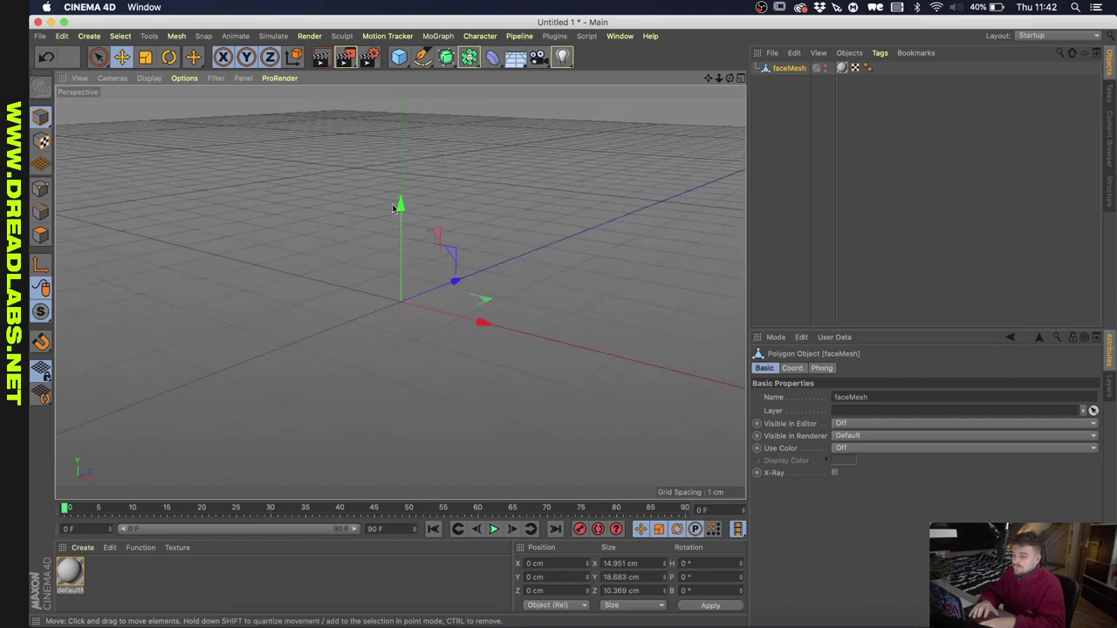
click(422, 56)
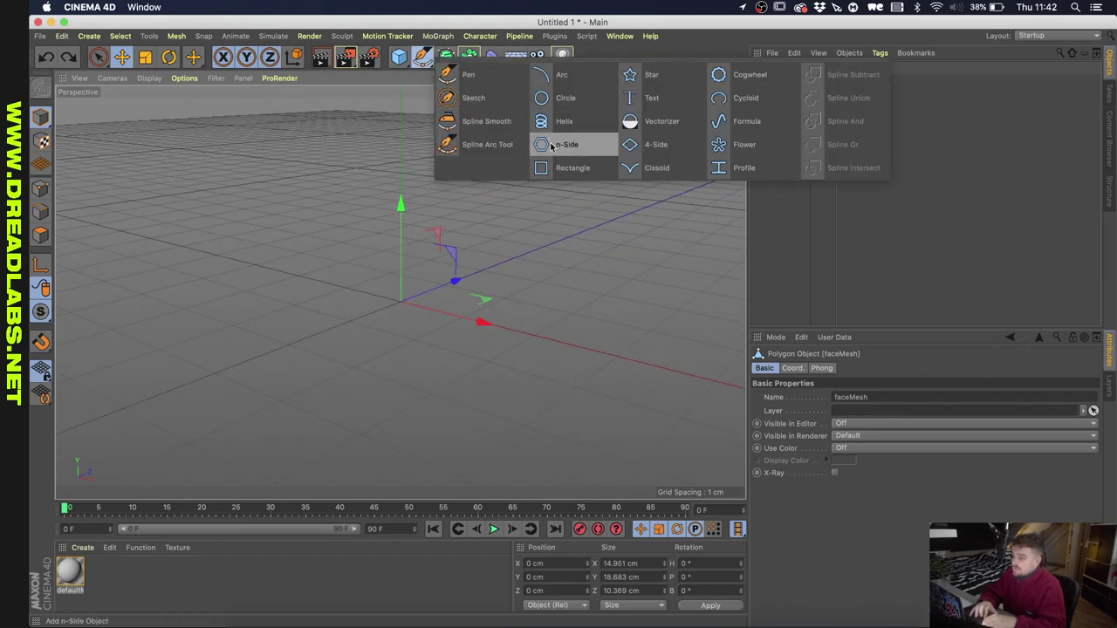
click(572, 168)
Set the rectangle spline's width and height to 5 cm each
click(871, 397)
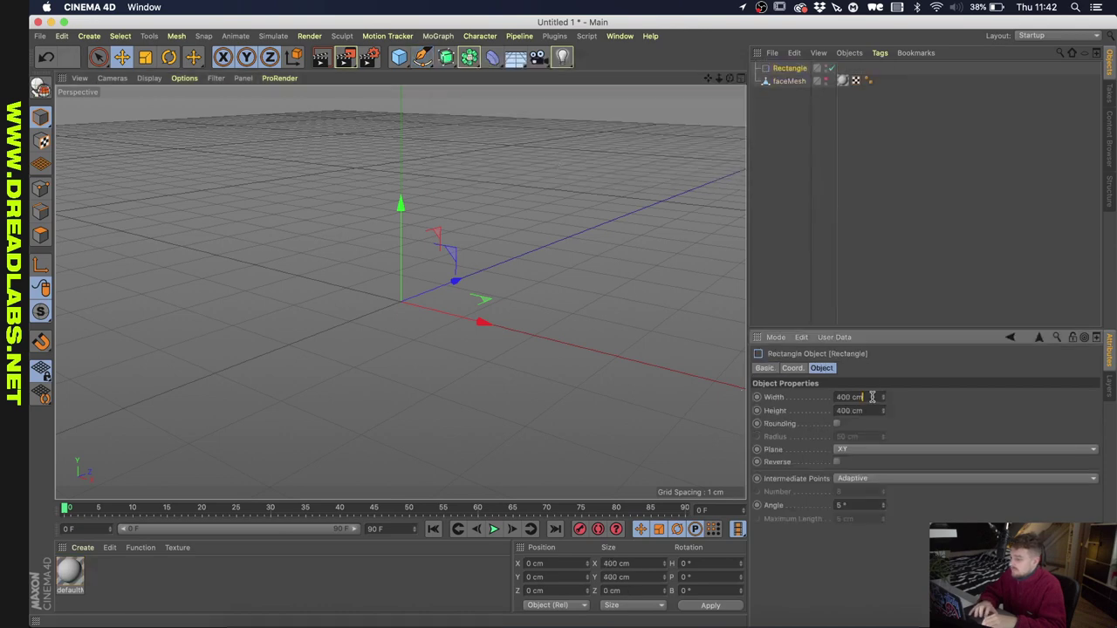
key(super+a)
text(5)
key(Tab)
text(5)
key(Return)
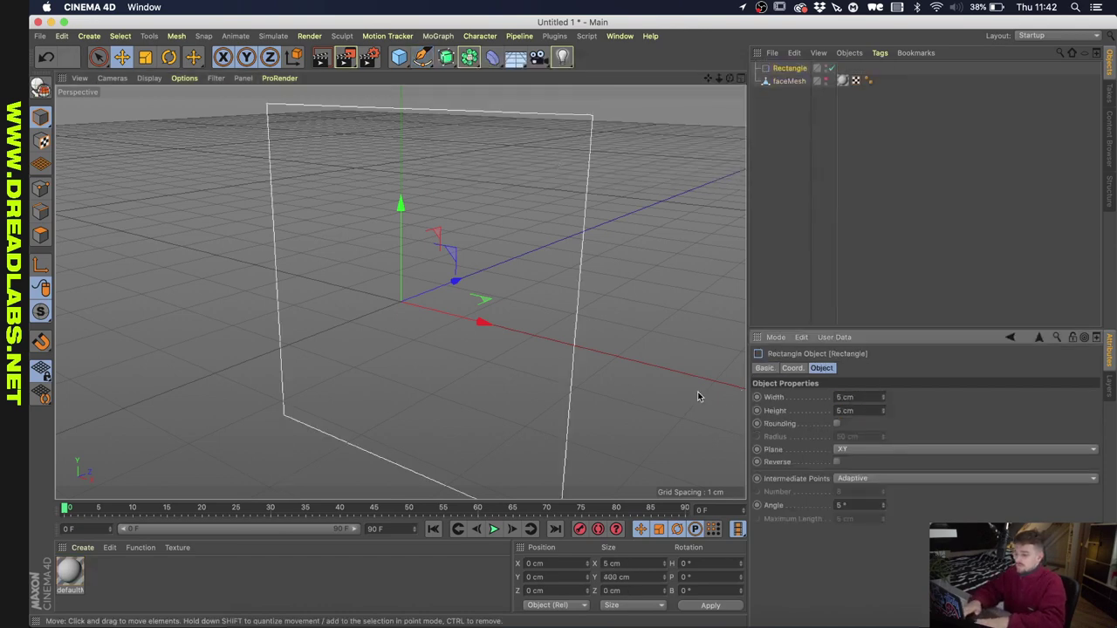
Set the rectangle spline's height to 1 cm and its width to 3 cm
double_click(845, 411)
text(1)
key(Return)
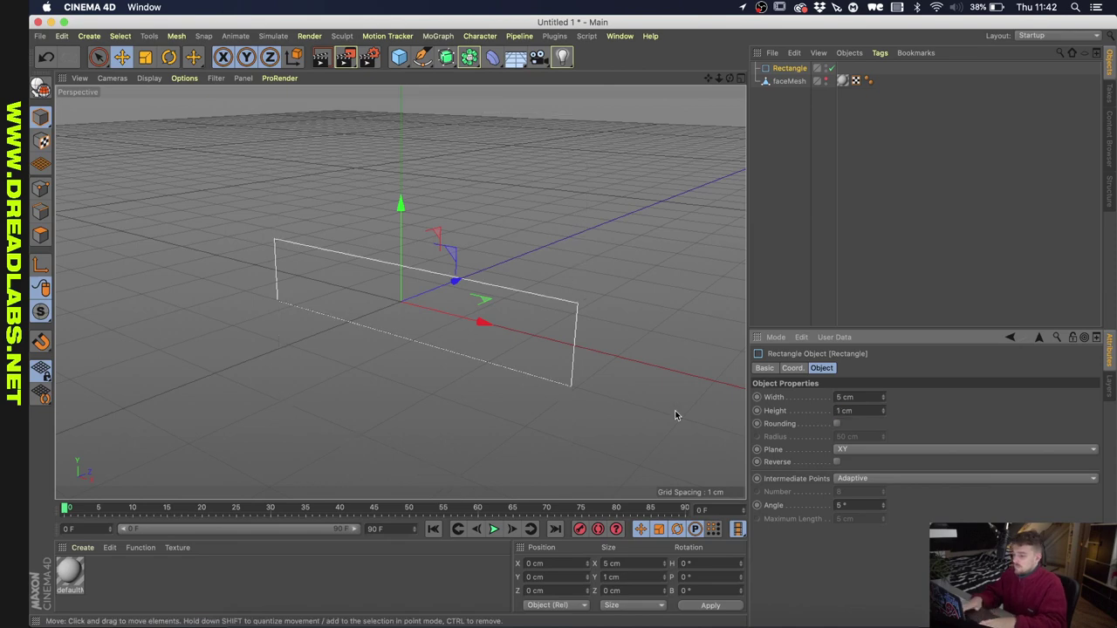
double_click(841, 397)
text(3)
key(Return)
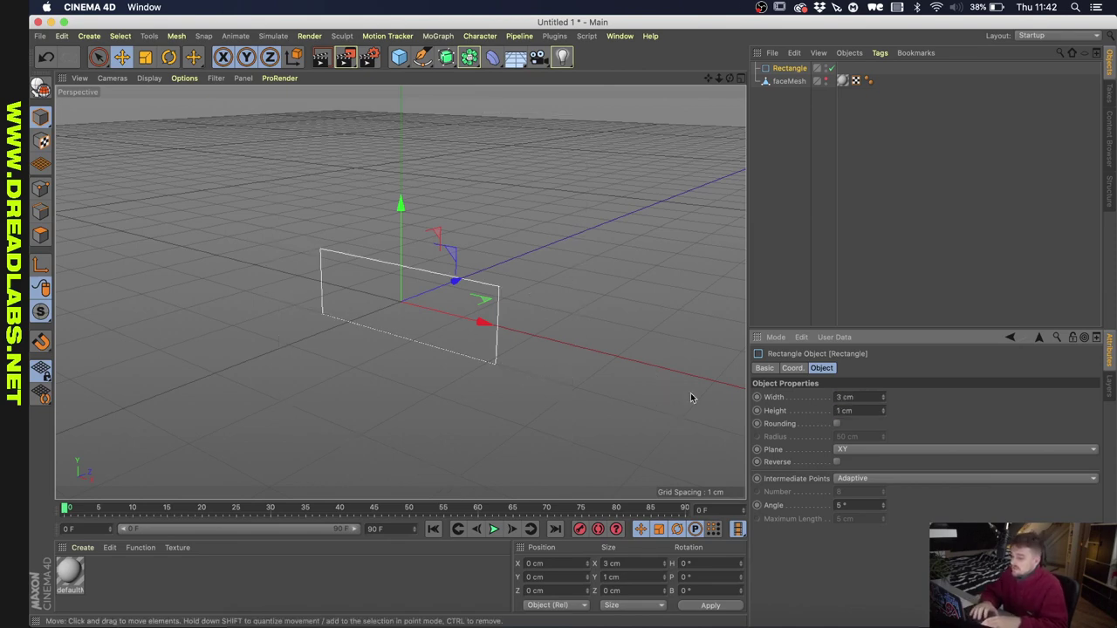
Enable rounding on the rectangle, set its height to 1.5 cm and its corner radius to 0.75 cm
click(837, 423)
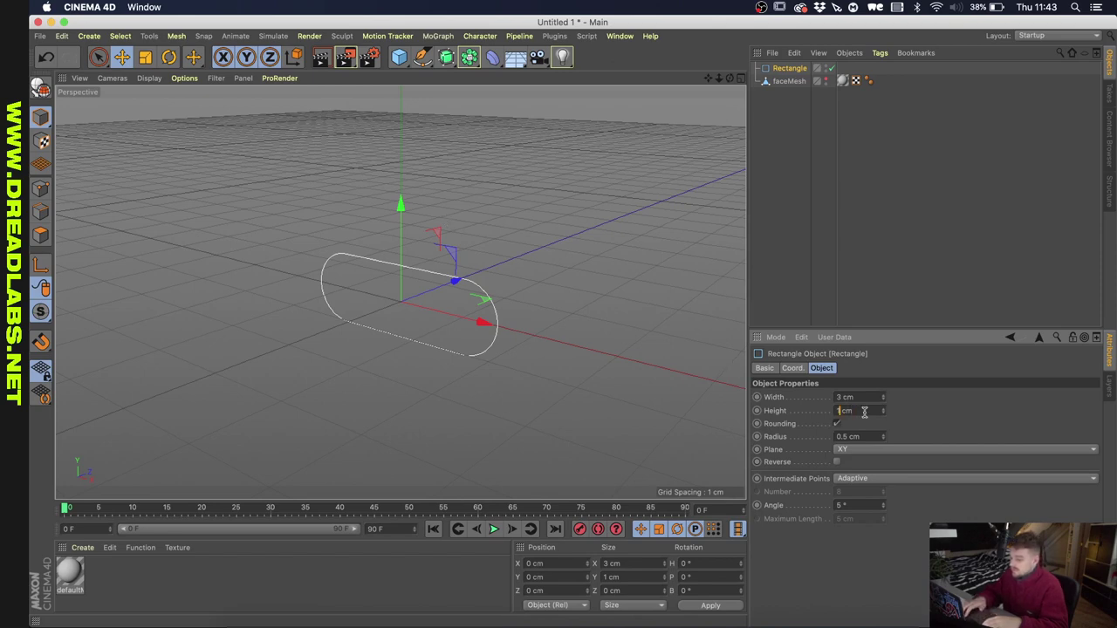
key(Return)
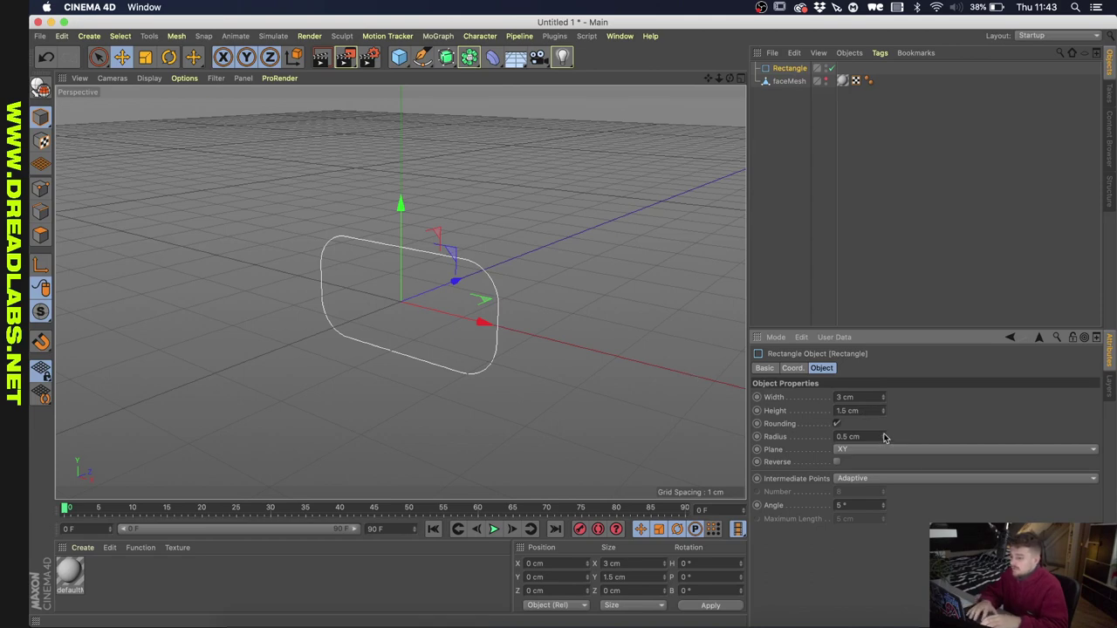
double_click(844, 435)
text(0.75)
key(Return)
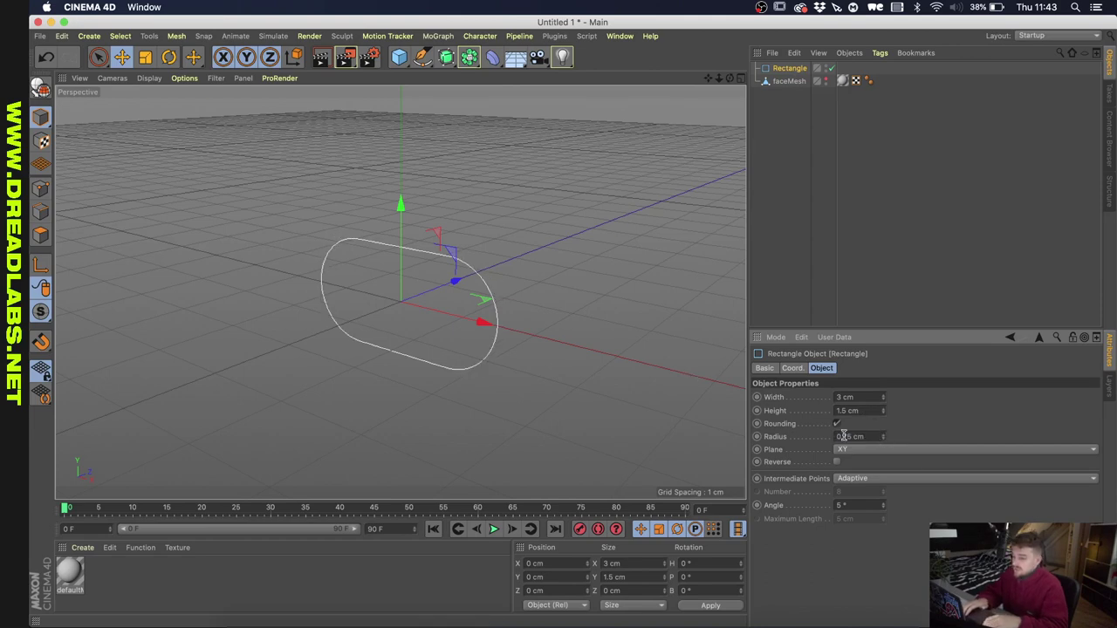
Nest the rectangle in a Sweep generator and add an n-Side spline above it as the sweep's profile
click(445, 63)
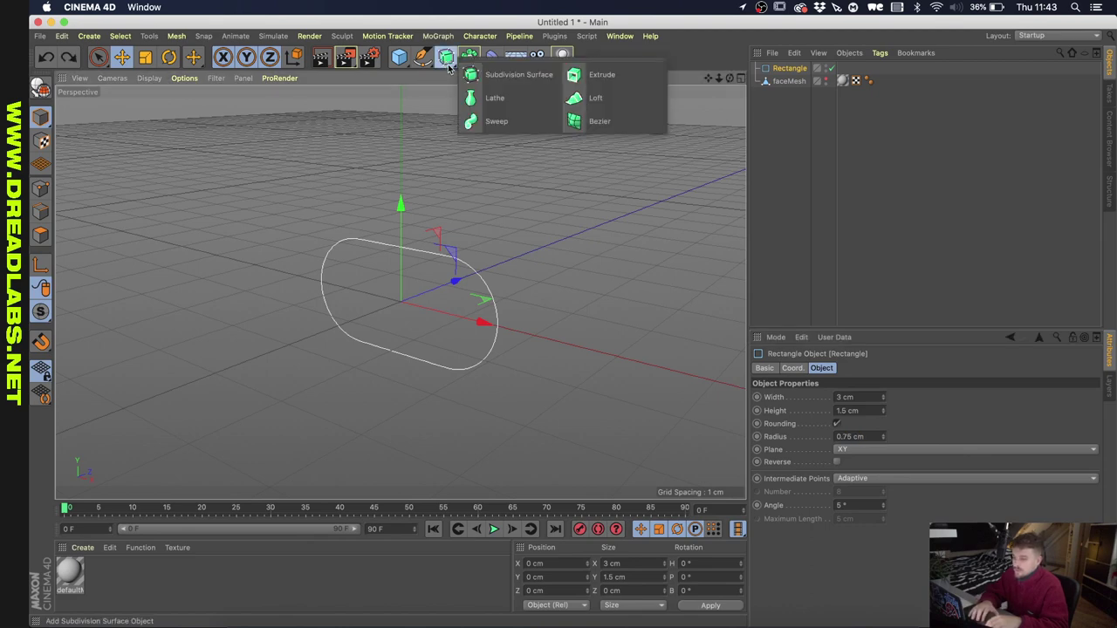
alt+click(495, 120)
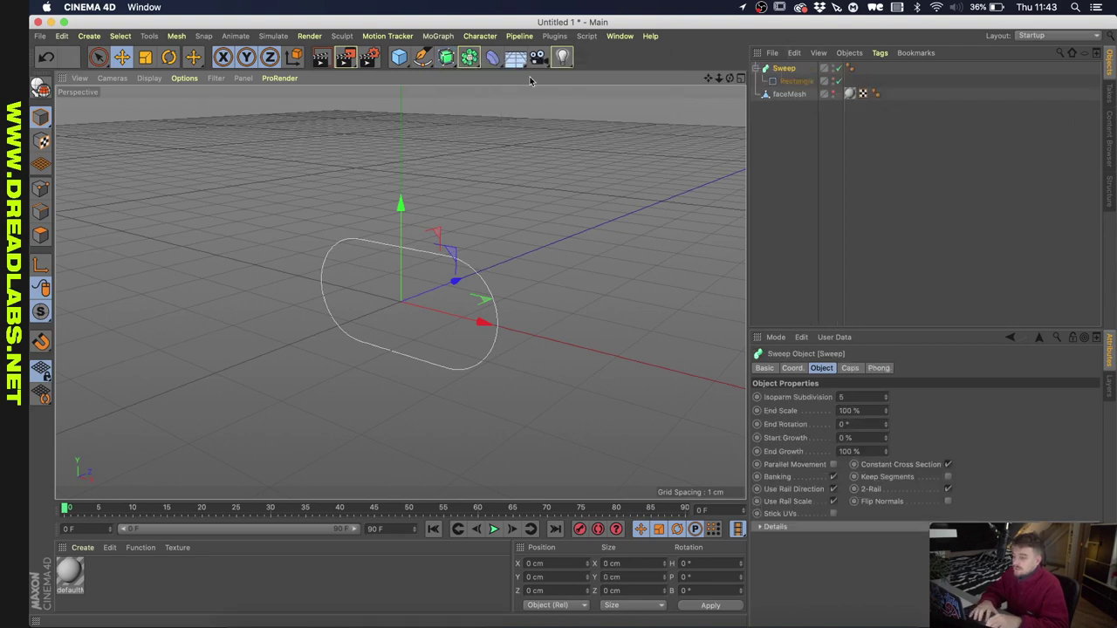
click(423, 56)
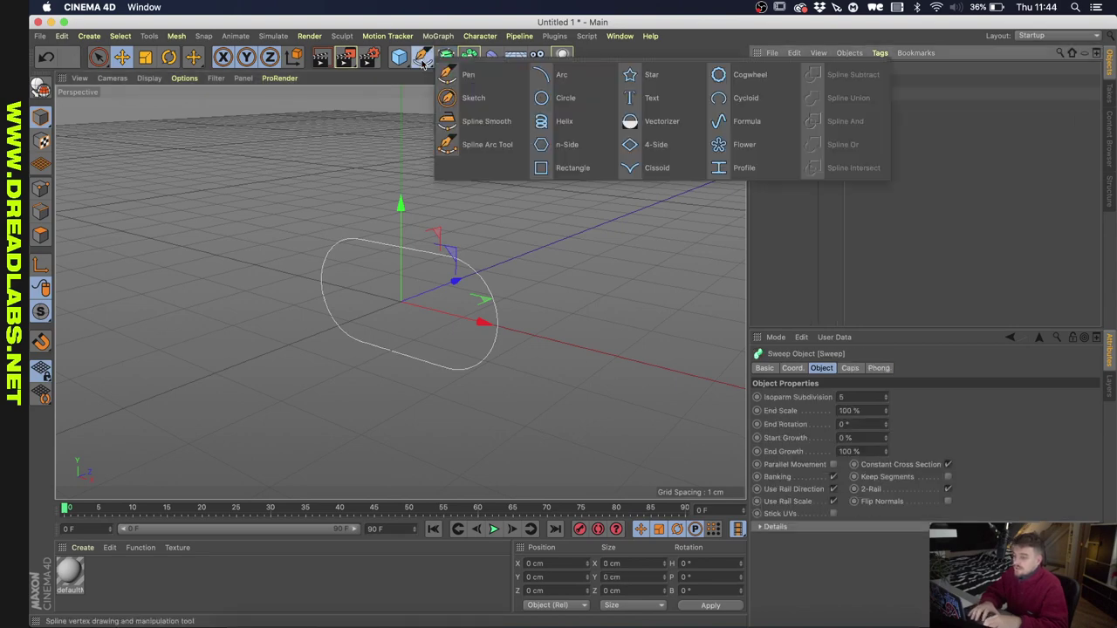
shift+click(587, 144)
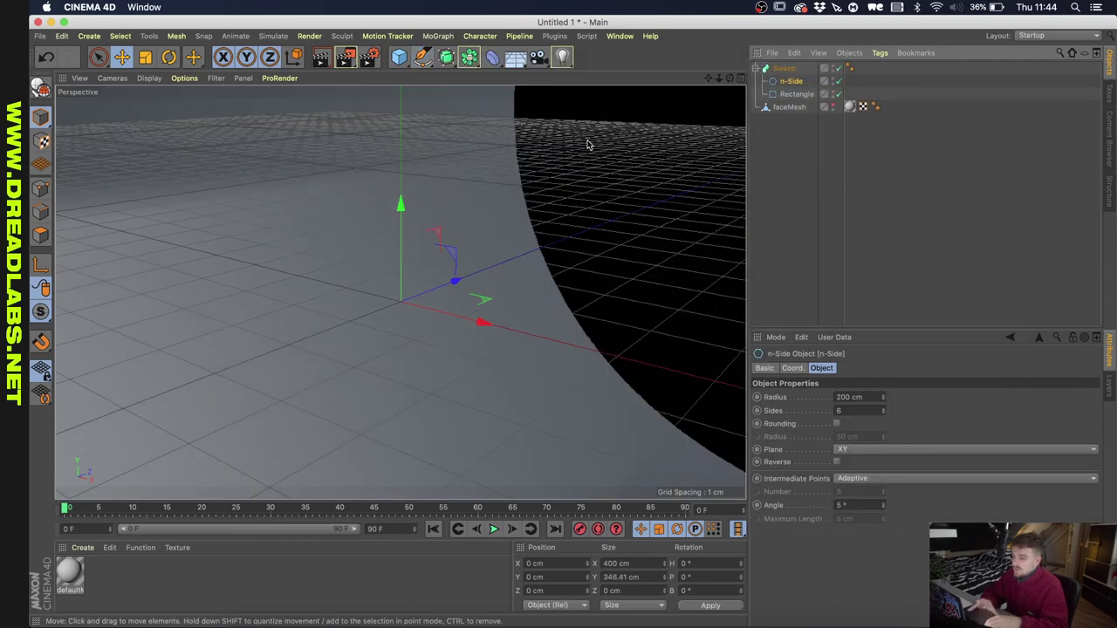
Try n-Side profile radii of 1 cm and 0.25 cm, and settle on 0.35 cm
click(856, 398)
text(1)
key(Return)
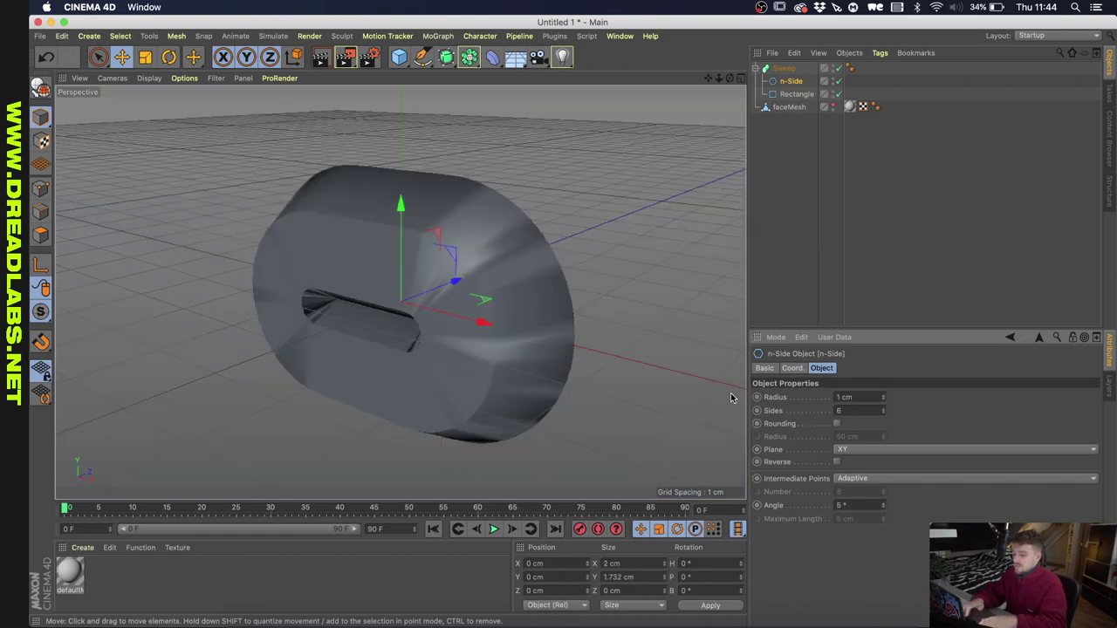
click(864, 398)
text(0)
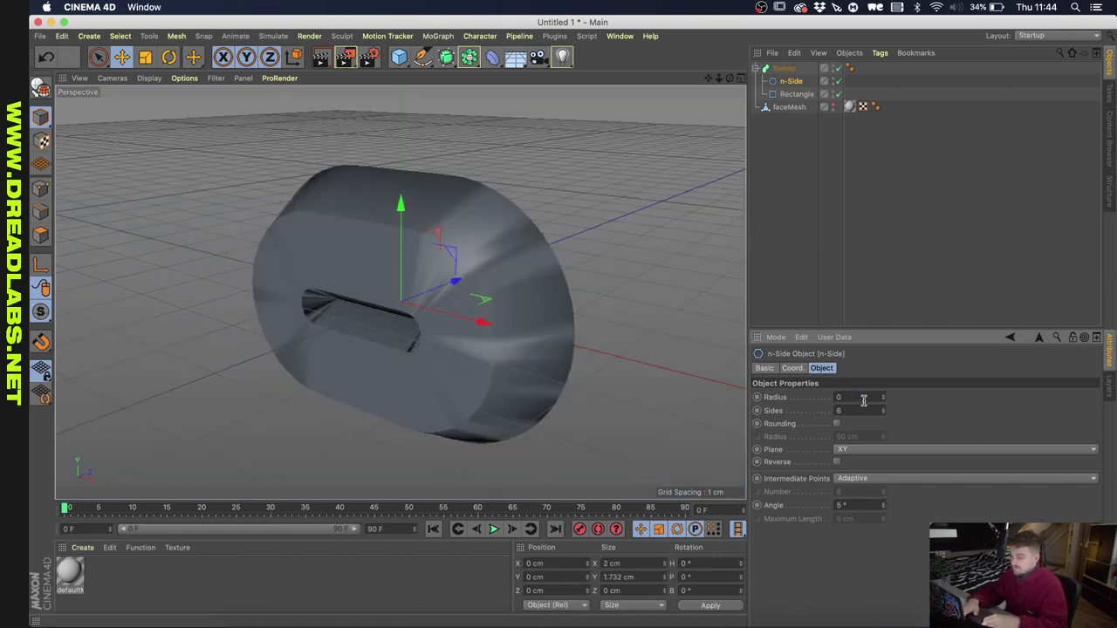
text(,25)
key(Return)
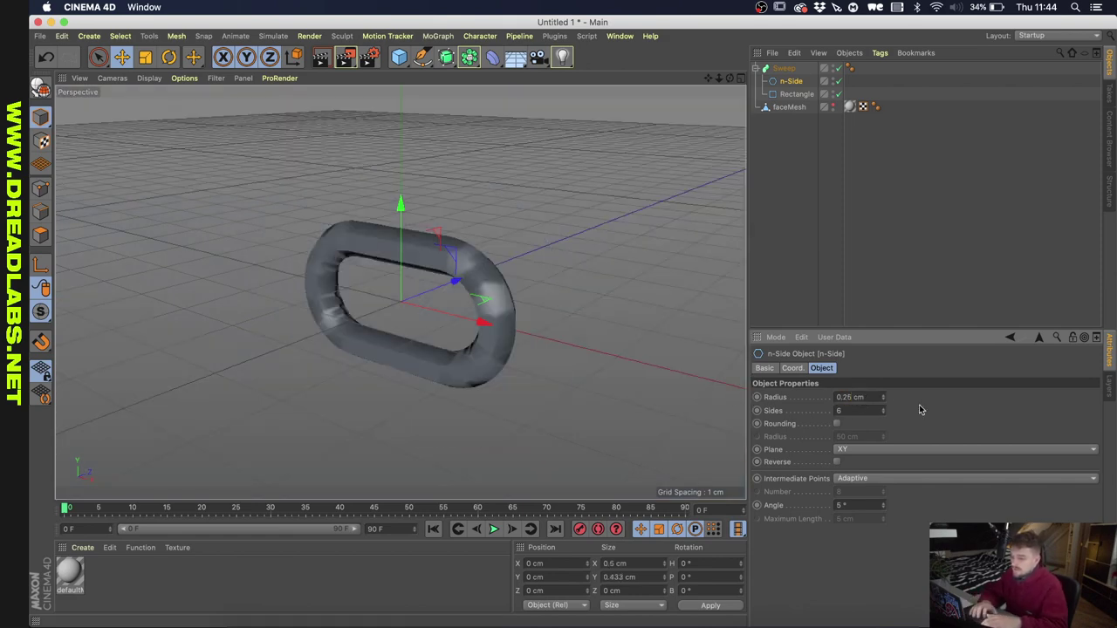
click(857, 398)
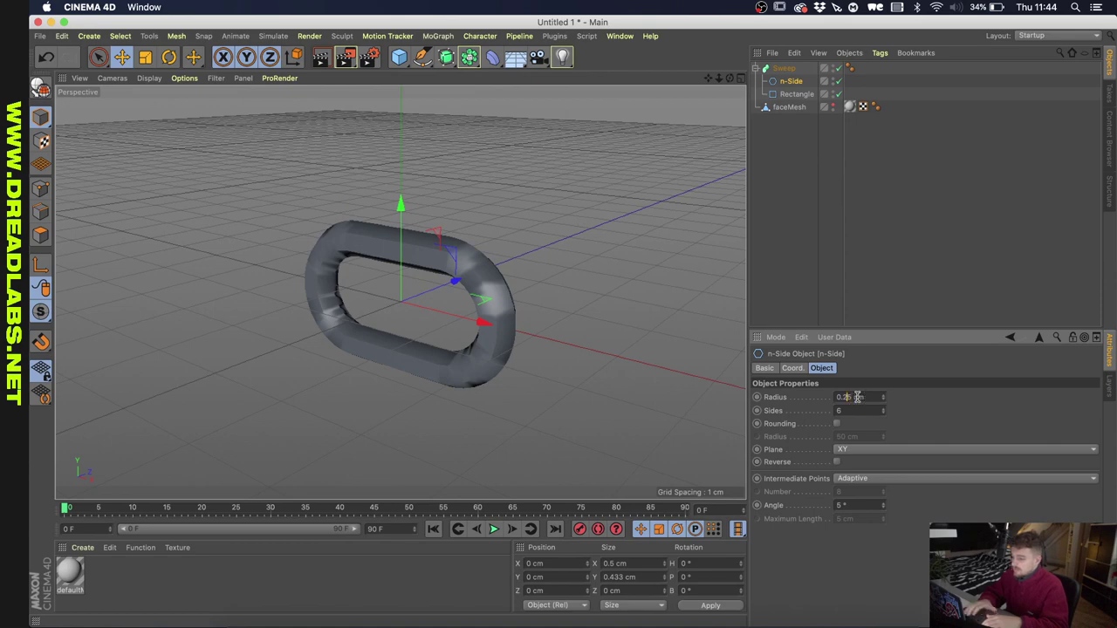
key(Return)
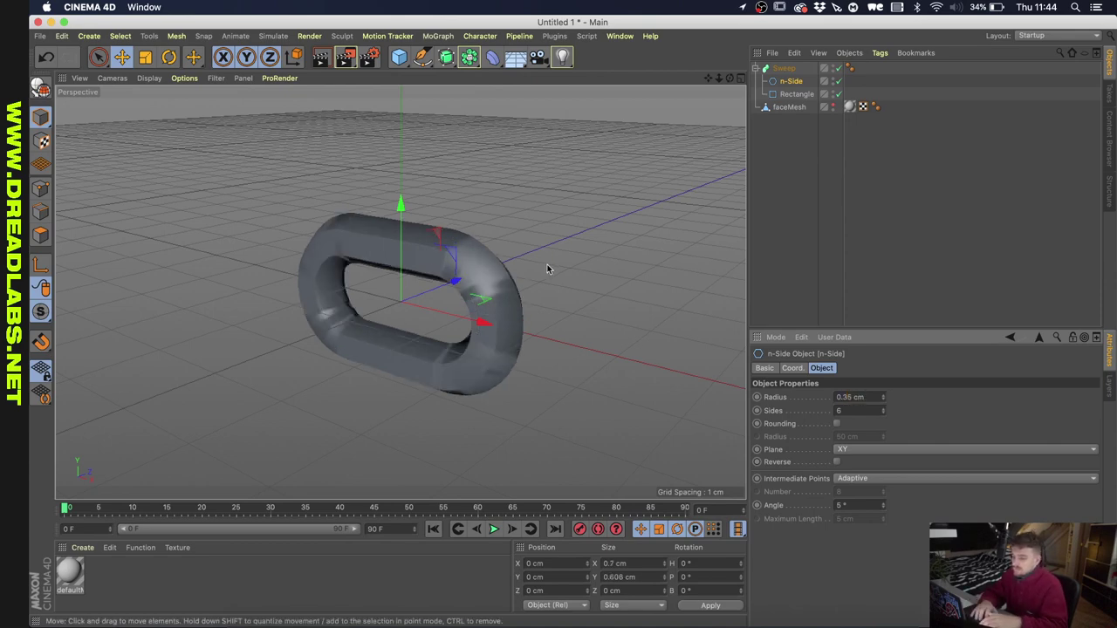
Rename the sweep object as Chain Link, collapse its hierarchy and deselect it
double_click(786, 68)
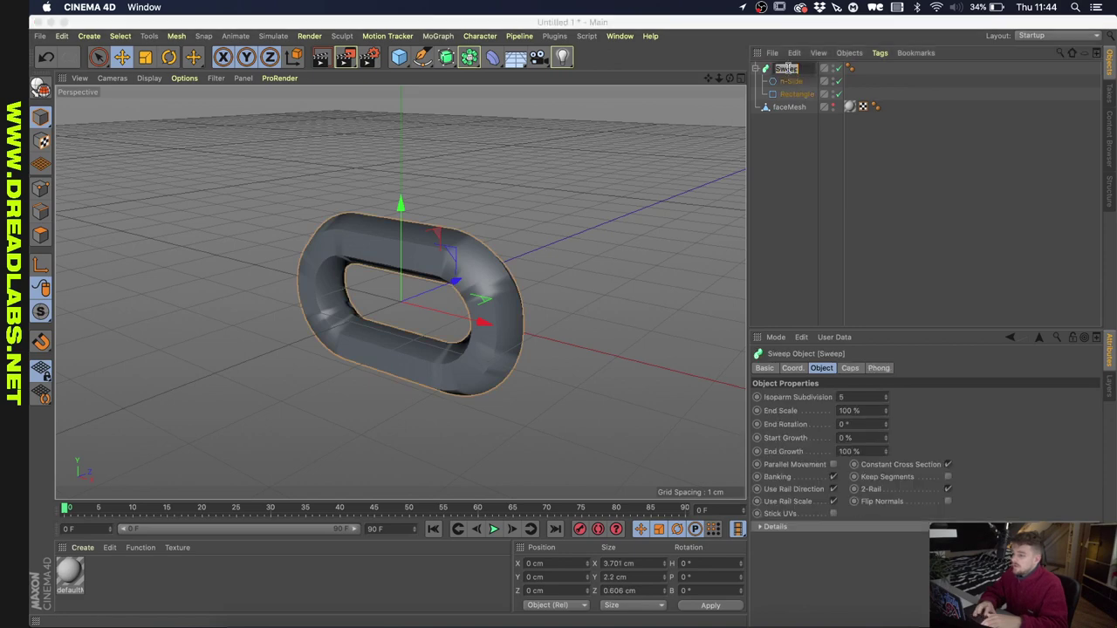
text(chain Lin)
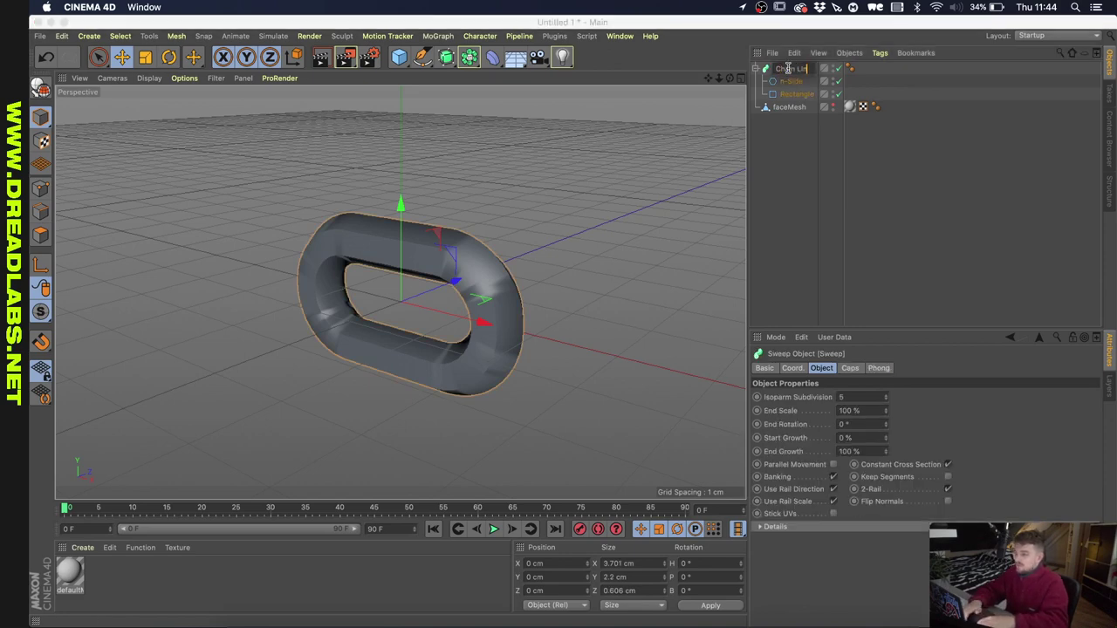
text(k)
key(Return)
click(756, 68)
click(806, 115)
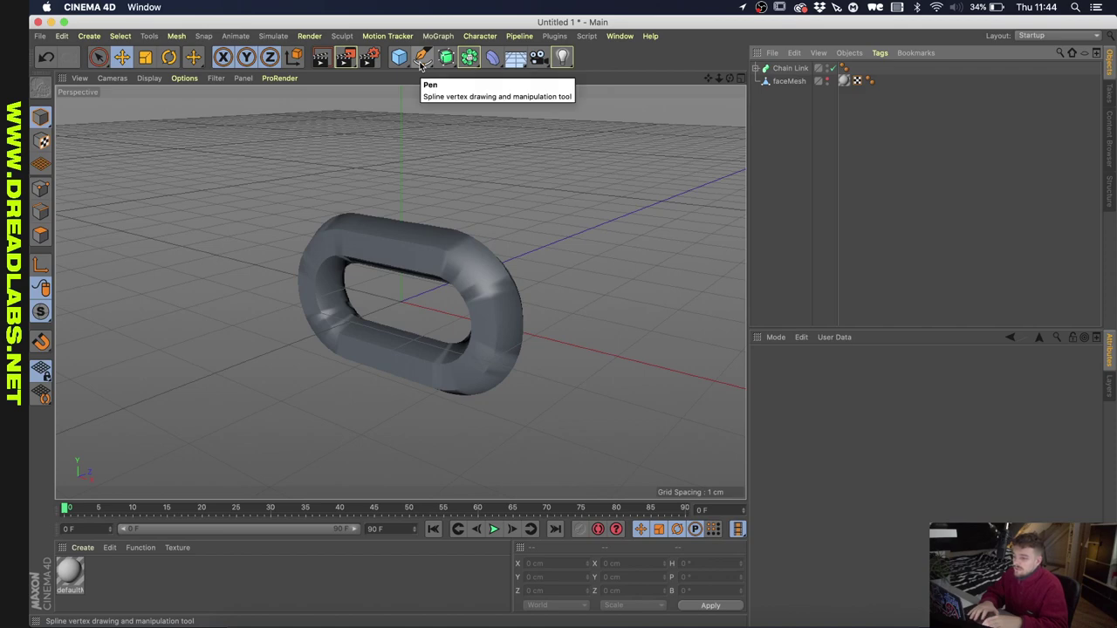
Make the face mesh visible in the editor again and add a Helix spline to the scene
click(827, 80)
alt+right_drag(473, 278, 372, 317)
alt+drag(371, 318, 290, 334)
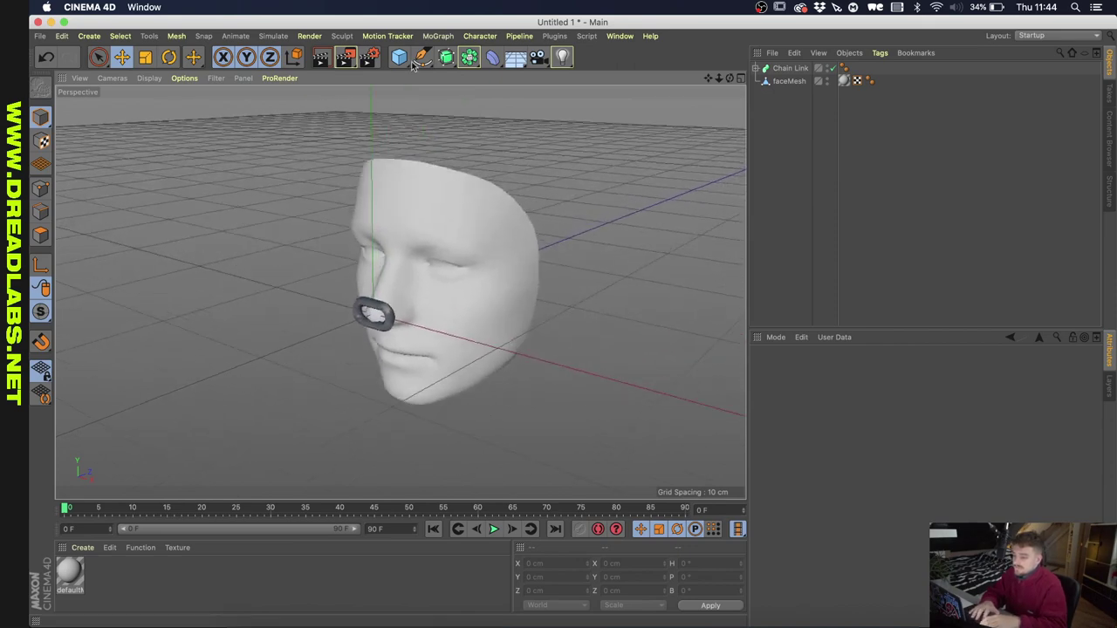
drag(422, 57, 580, 120)
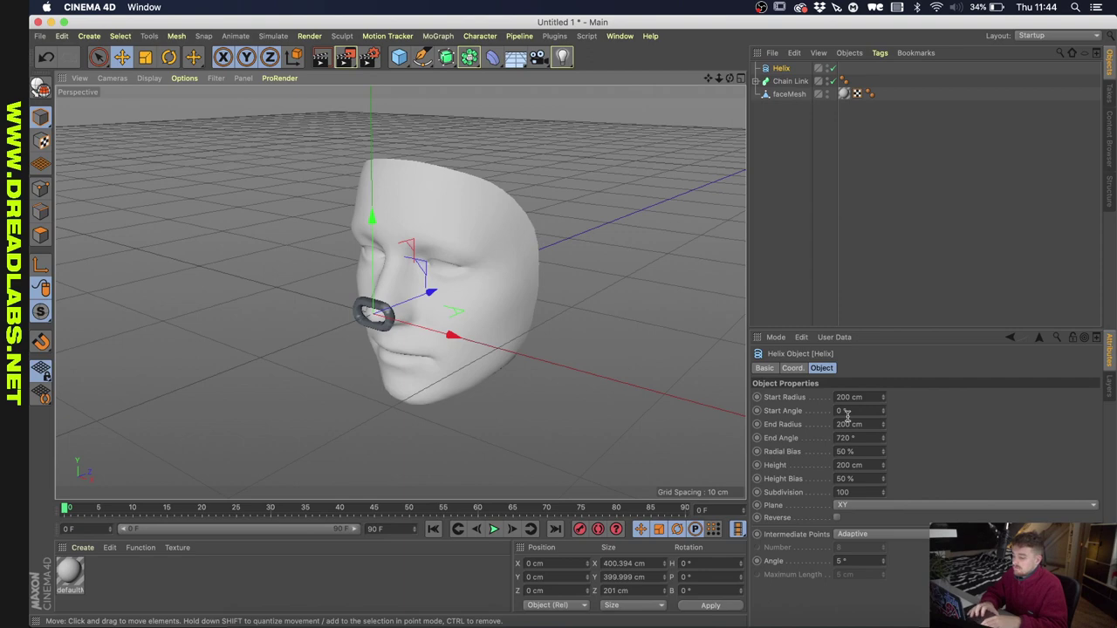
scroll(574, 269, down, 10)
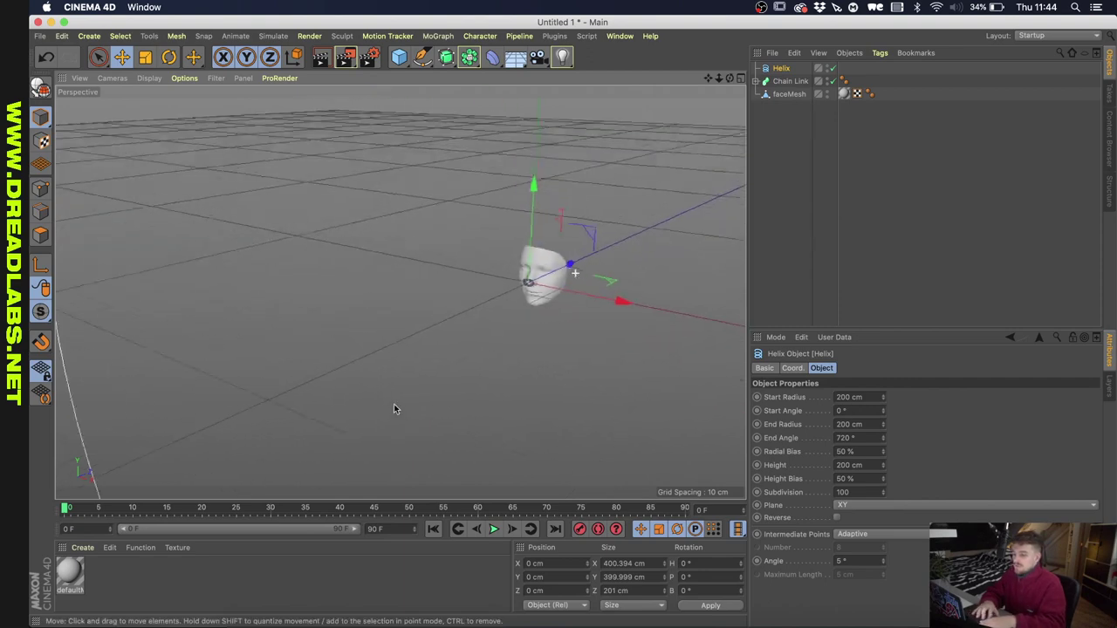
Set the helix's start and end radius to 5 cm and its height to 10 cm
click(855, 398)
text(5)
key(Tab)
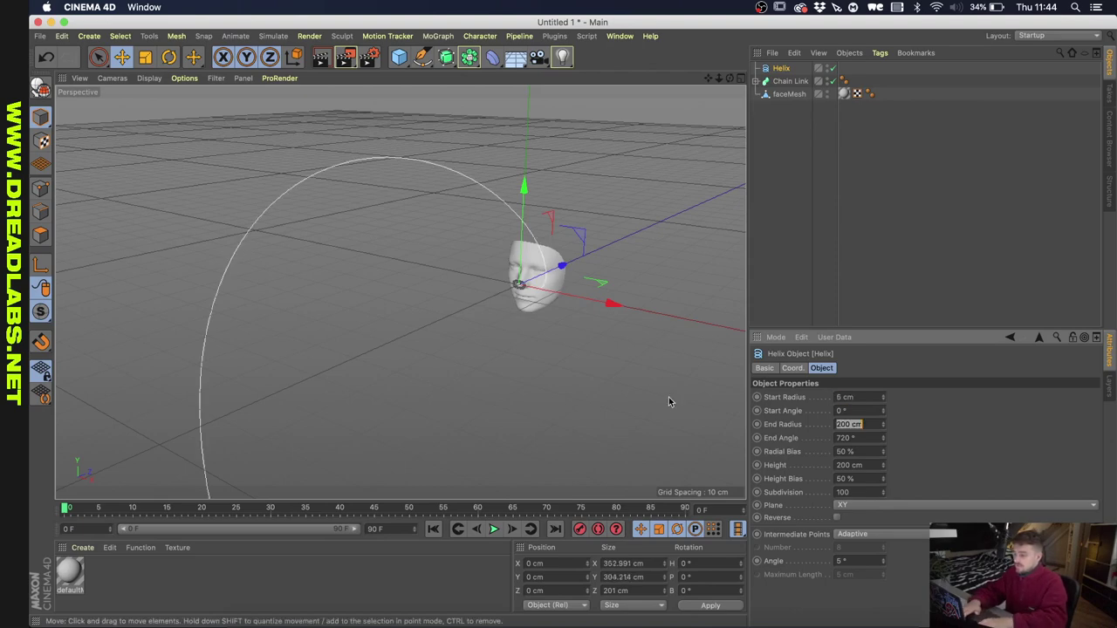
text(5)
key(Return)
click(862, 464)
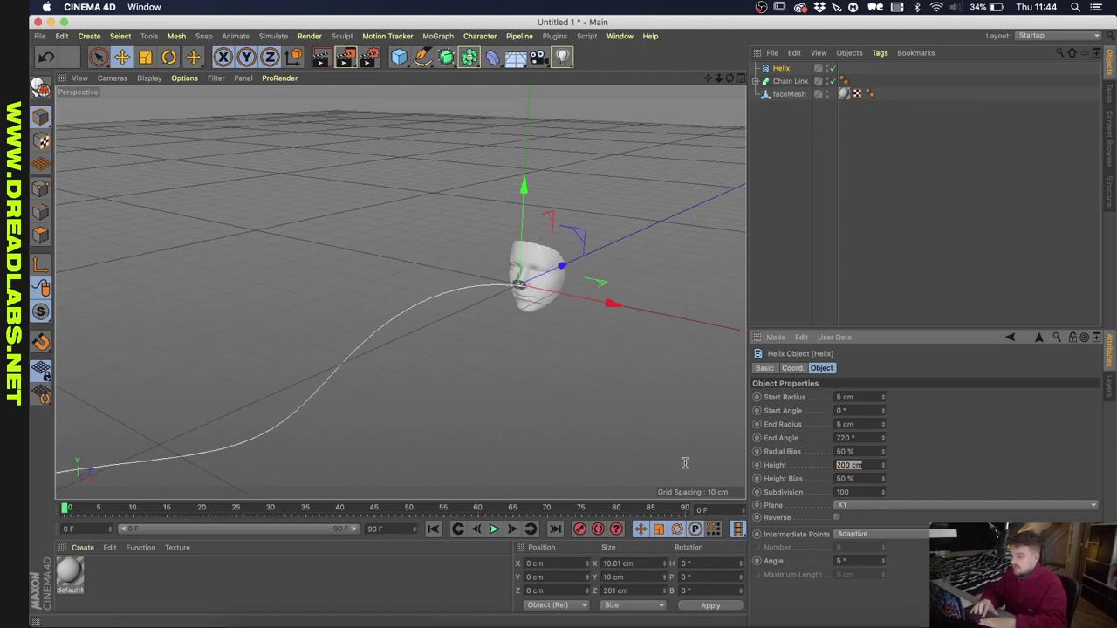
text(10)
key(Return)
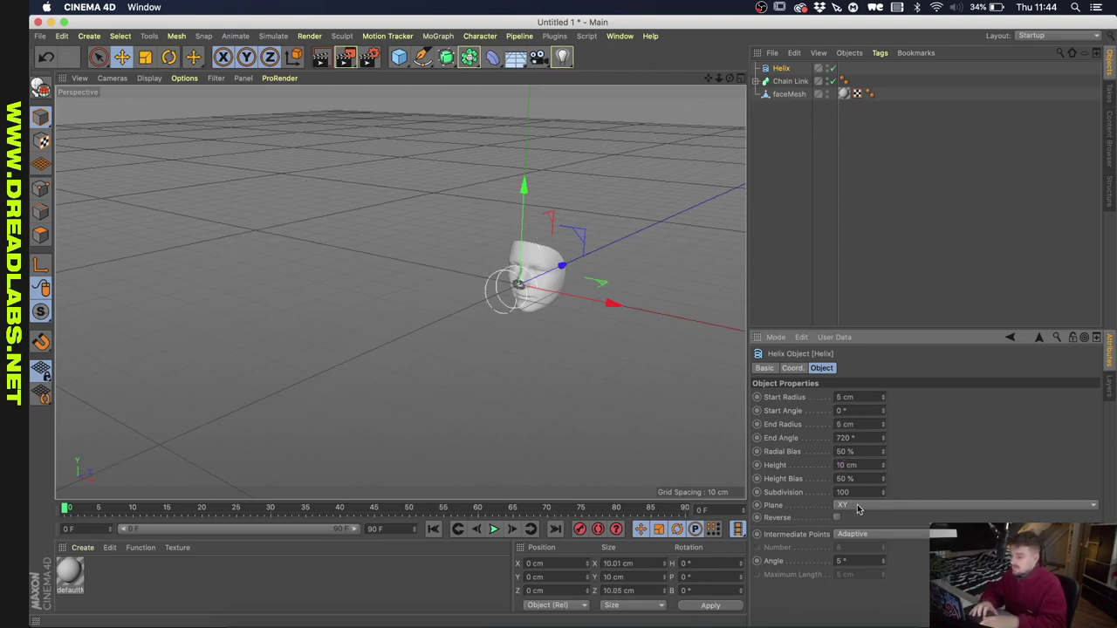
Try the ZY plane for the helix, and set its plane to XZ
click(856, 505)
click(858, 541)
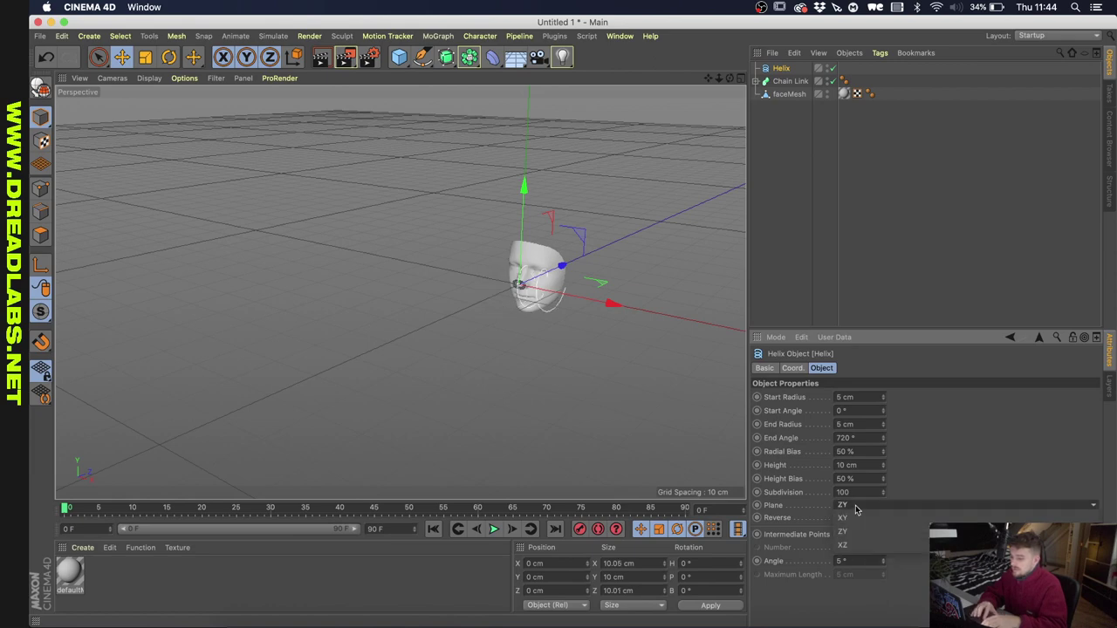
click(858, 508)
click(858, 548)
alt+drag(517, 273, 384, 428)
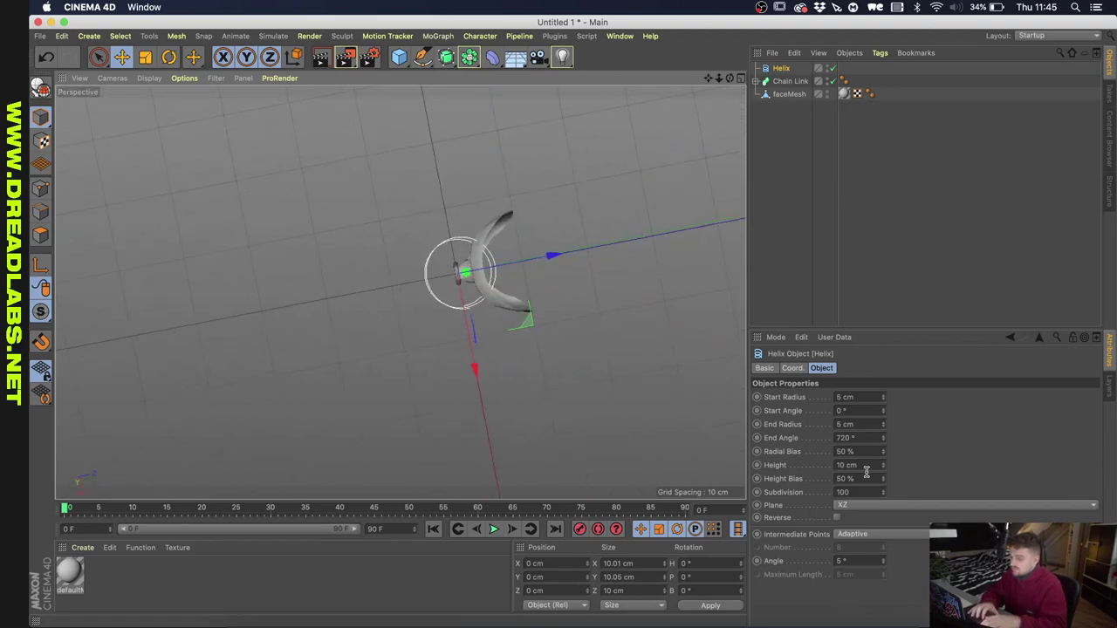
Set the helix's start and end radius to 10 cm and move it to about 5.3 cm along Z
double_click(862, 397)
text(10)
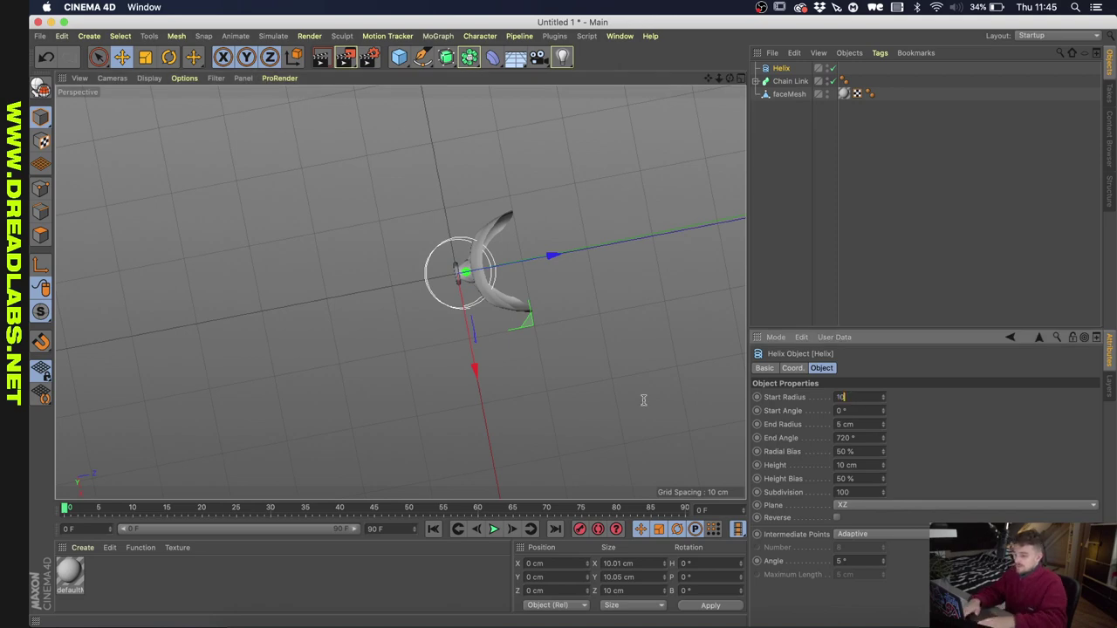
key(Tab)
key(Tab)
text(10)
key(Return)
alt+drag(643, 398, 532, 143)
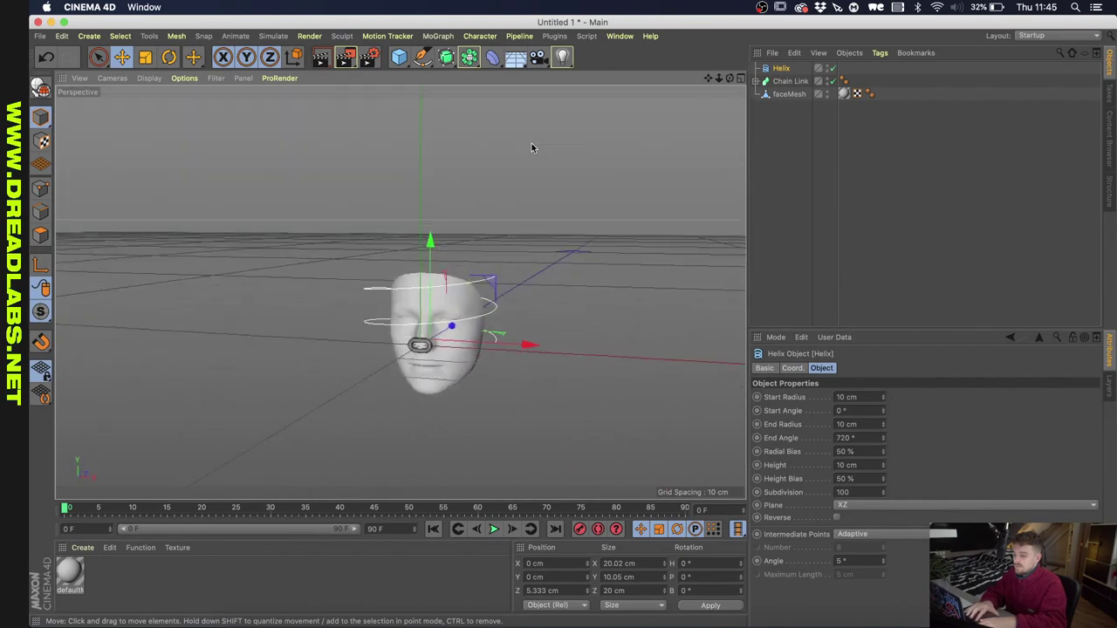
Increase the helix's height to 20 cm in 1 cm increments
click(876, 466)
key(Up)
key(Up)
key(Up)
key(Up)
key(Up)
key(Up)
key(Up)
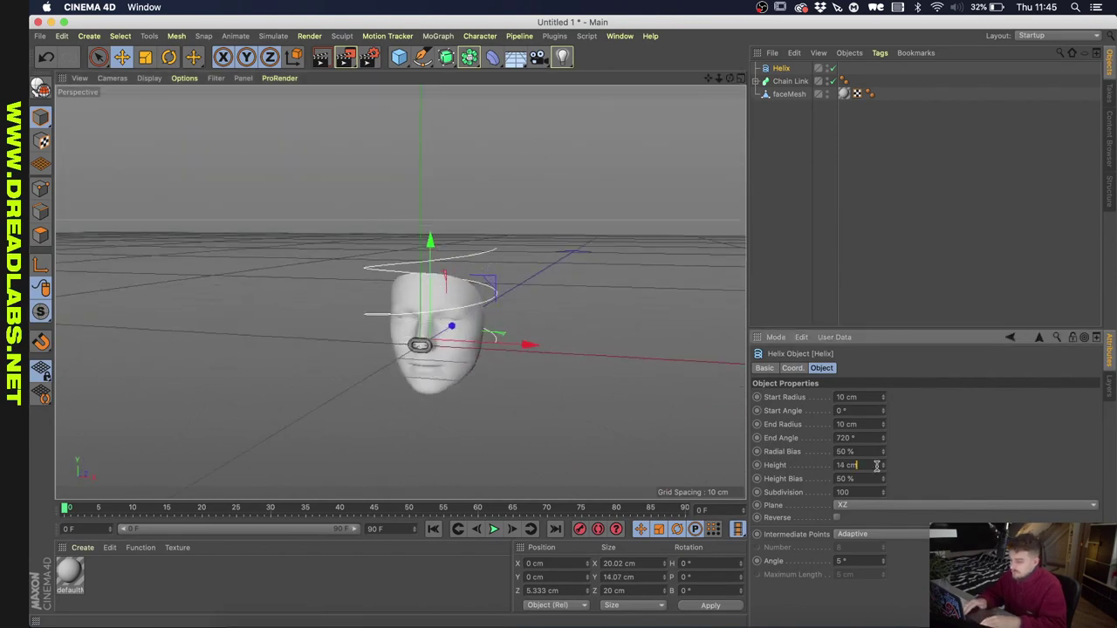
key(Up)
key(Up)
key(Up)
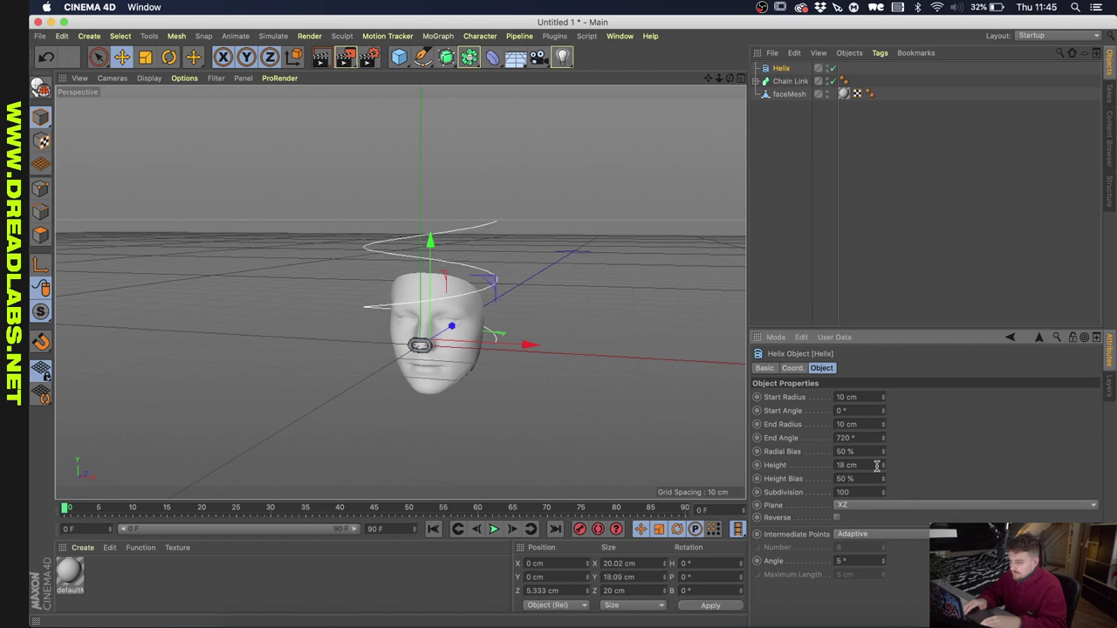
Move the helix to -10 cm along Y so that it surrounds the face
click(791, 369)
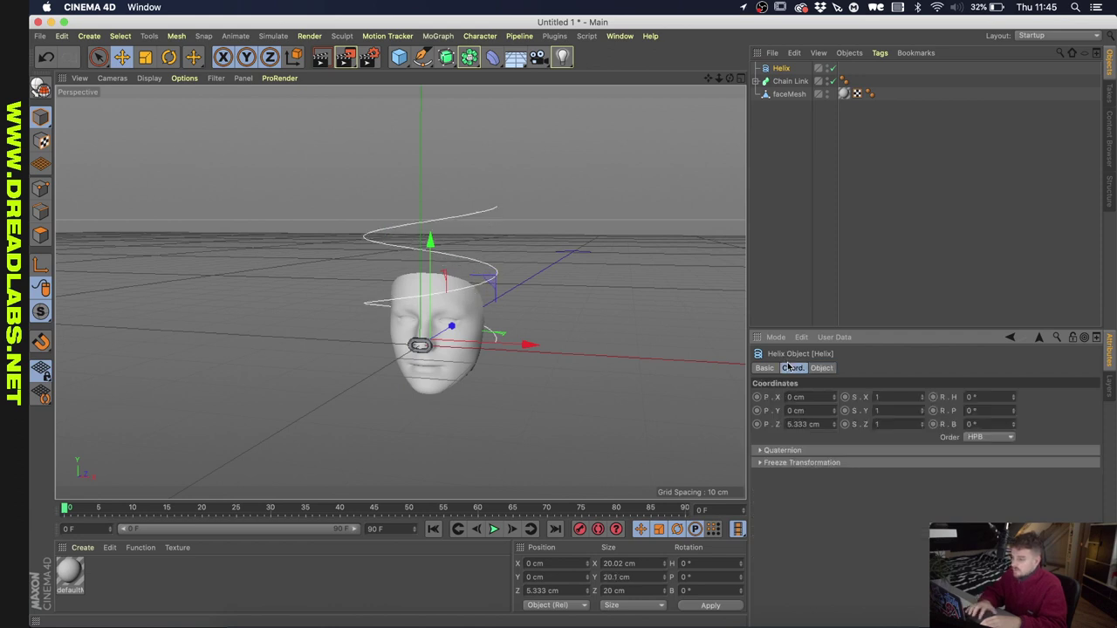
click(817, 410)
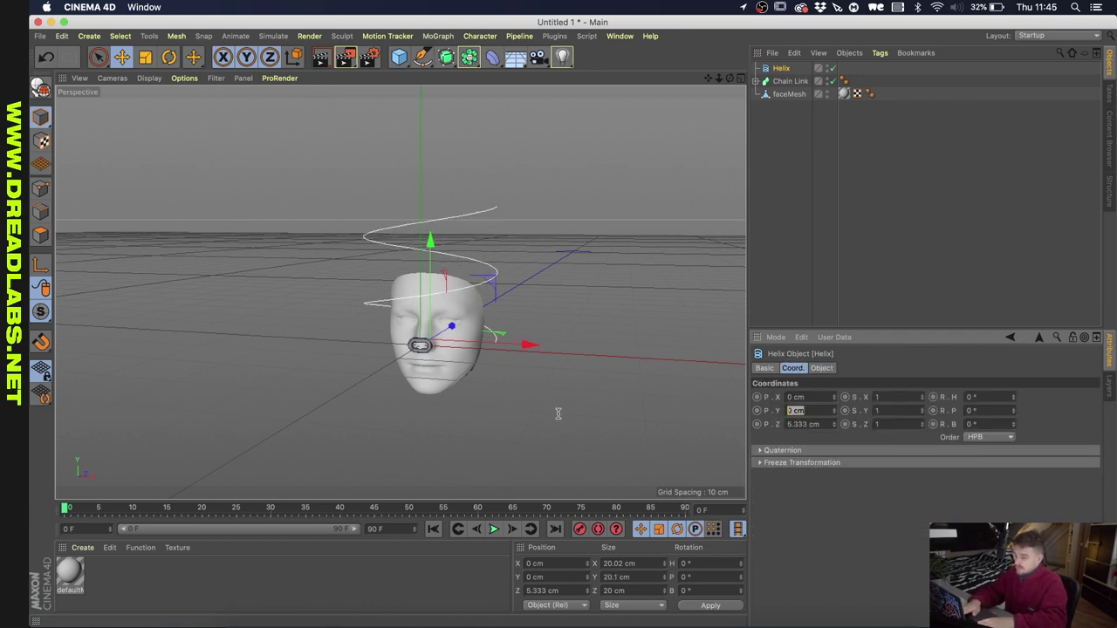
text(-10)
key(Return)
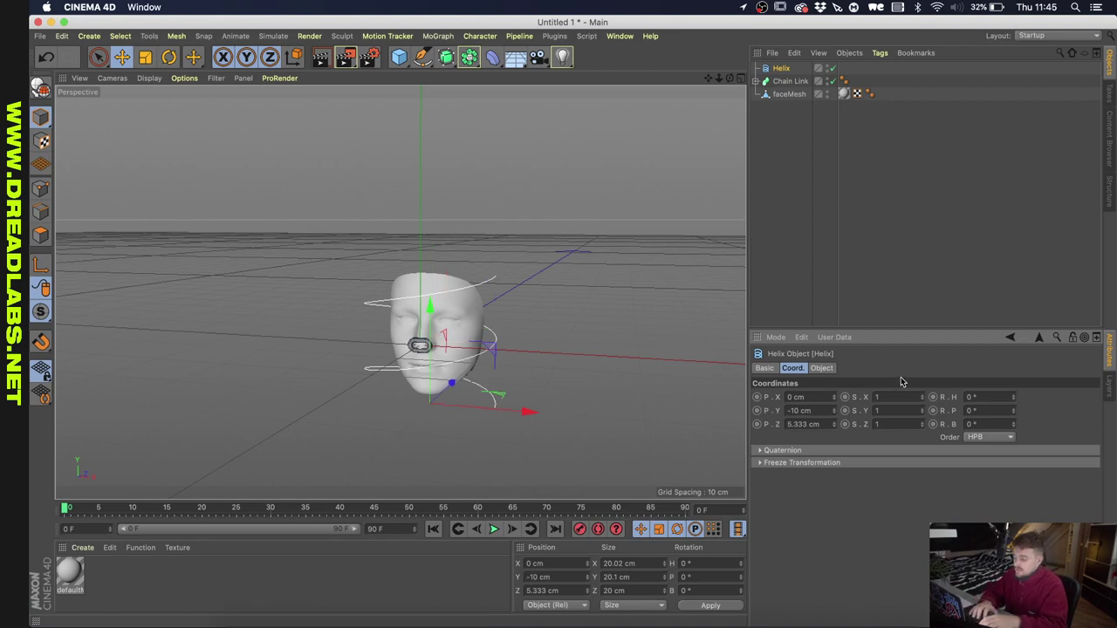
alt+drag(389, 365, 439, 346)
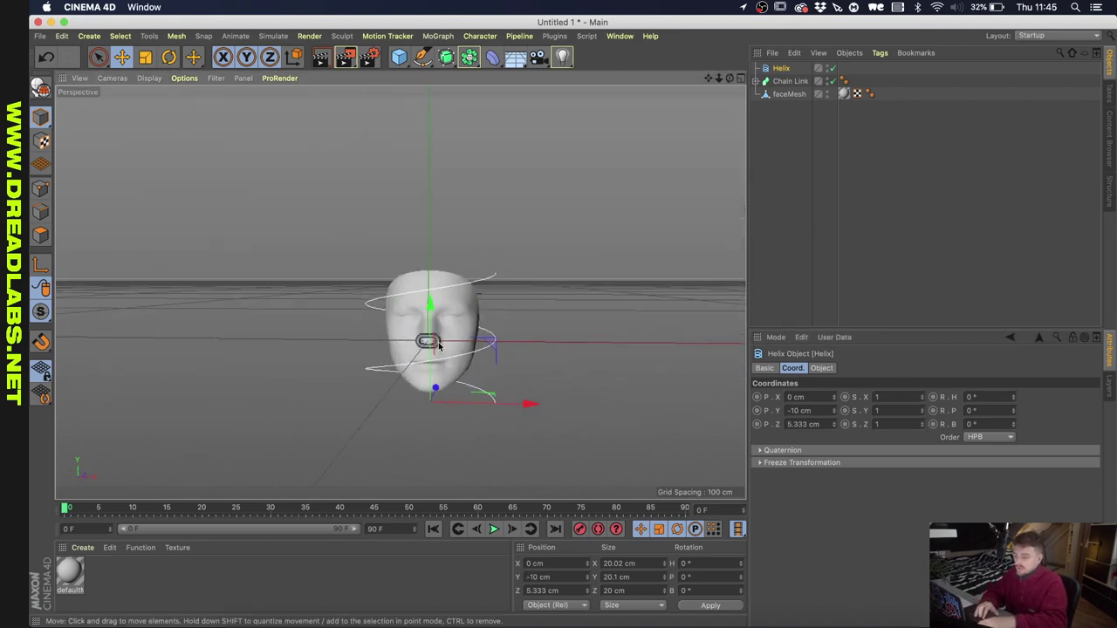
alt+drag(406, 258, 375, 342)
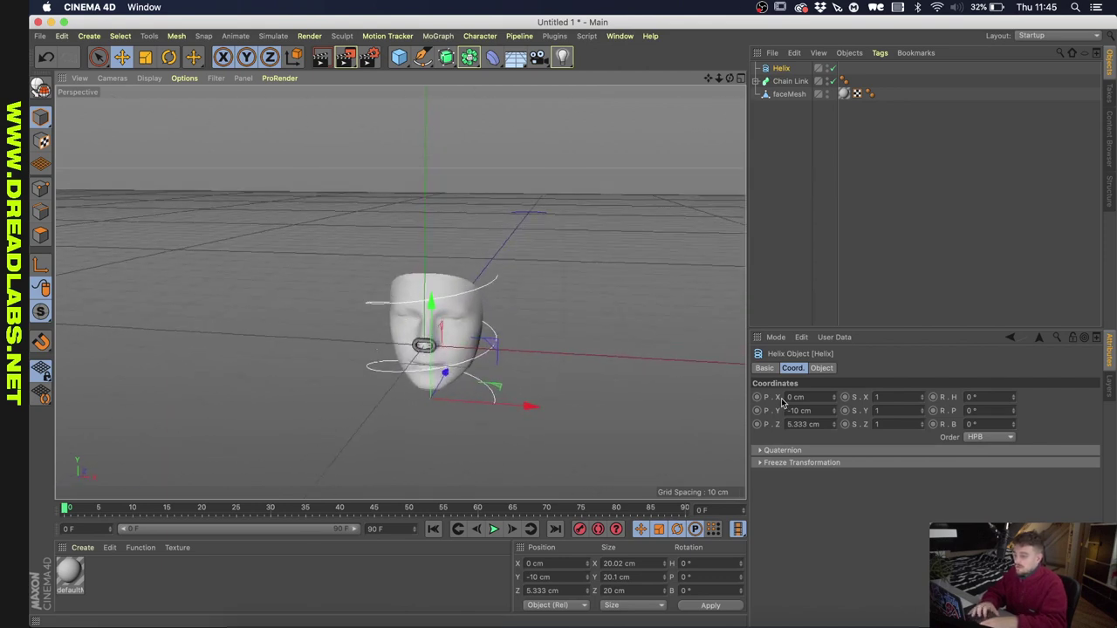
click(825, 372)
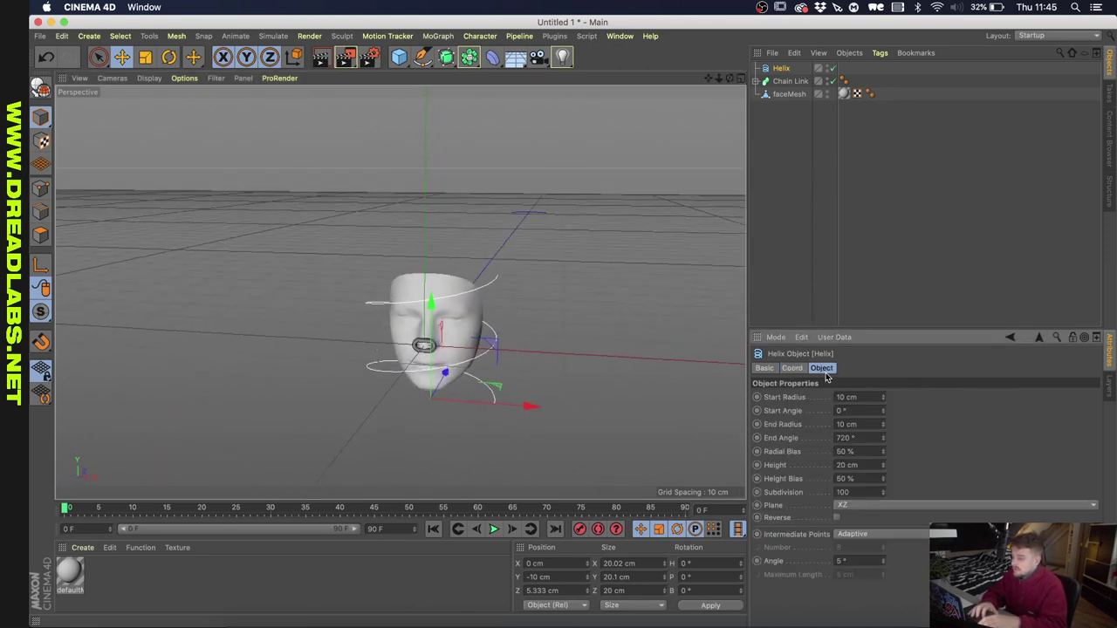
Place the Chain Link object inside a new MoGraph Cloner
click(779, 83)
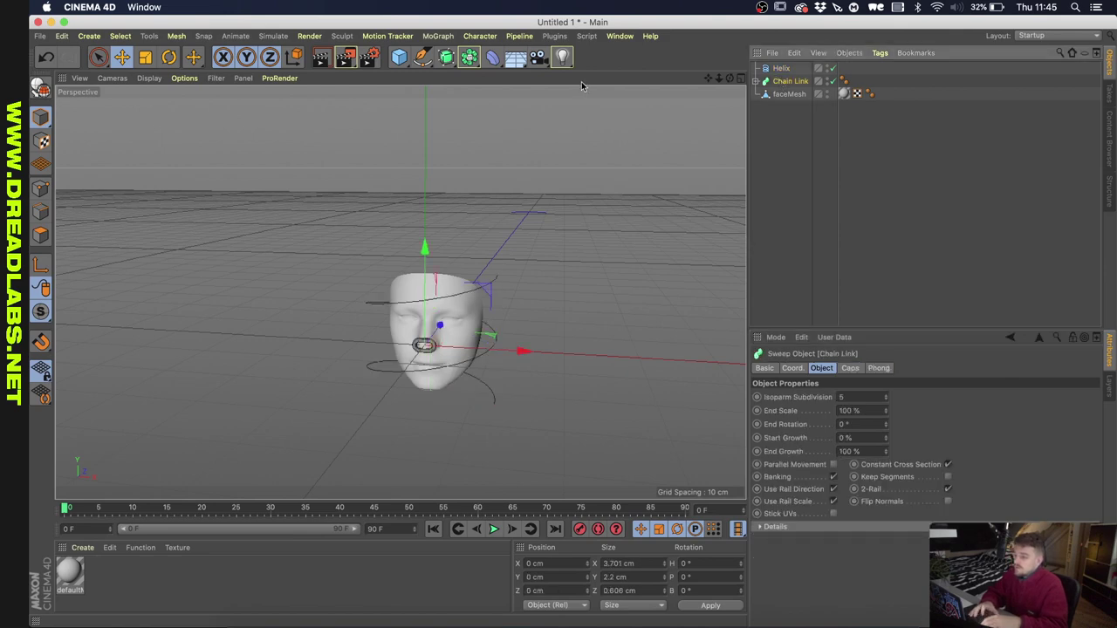
double_click(799, 82)
key(Return)
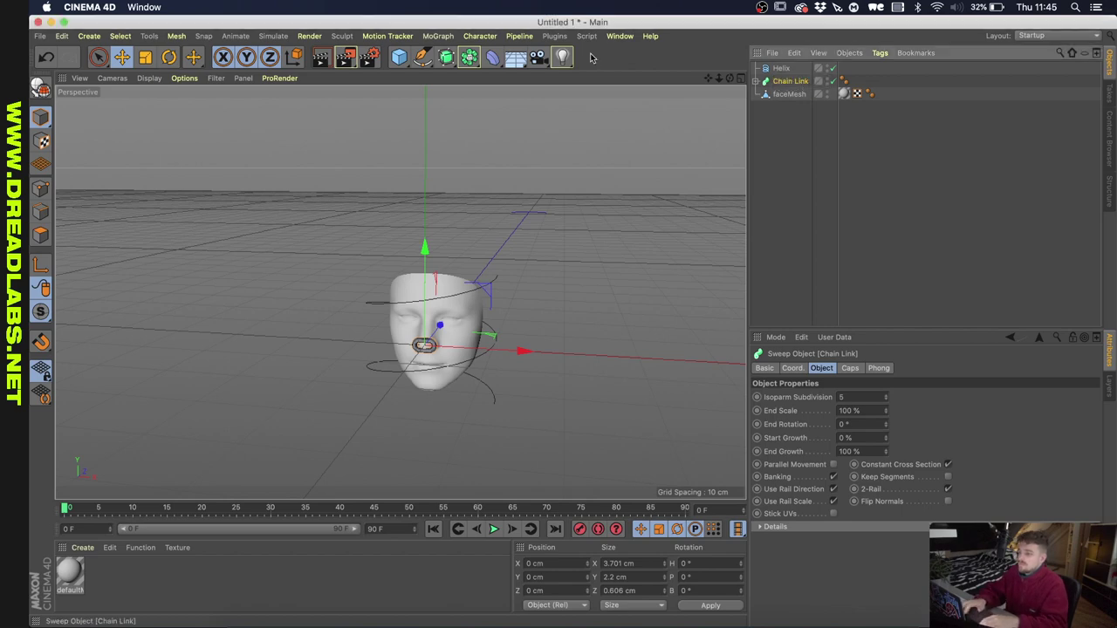
click(438, 36)
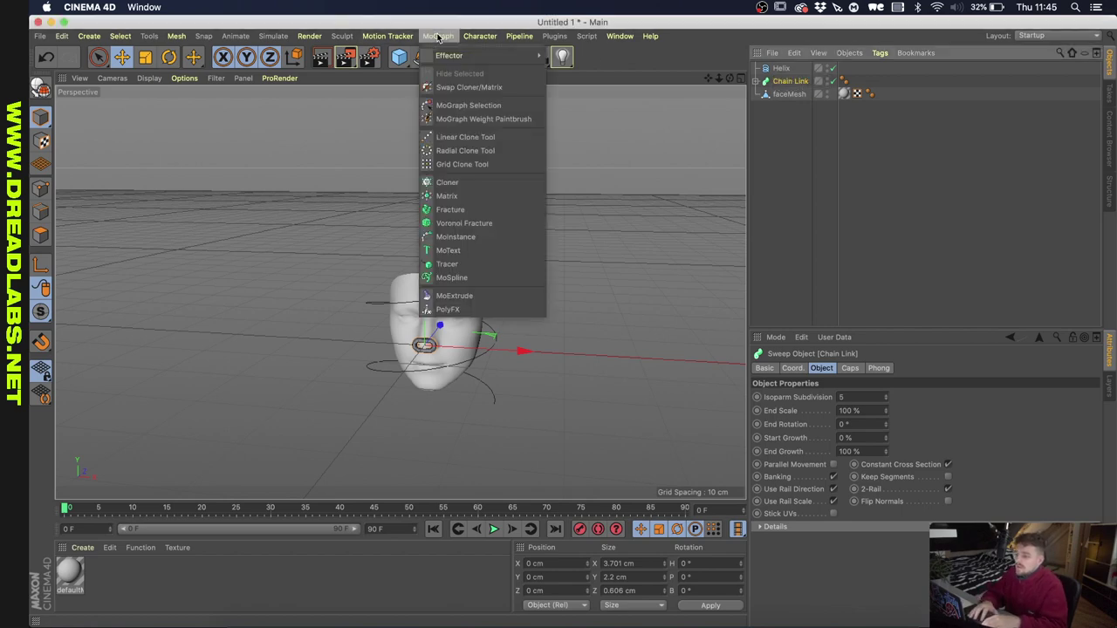
alt+click(447, 181)
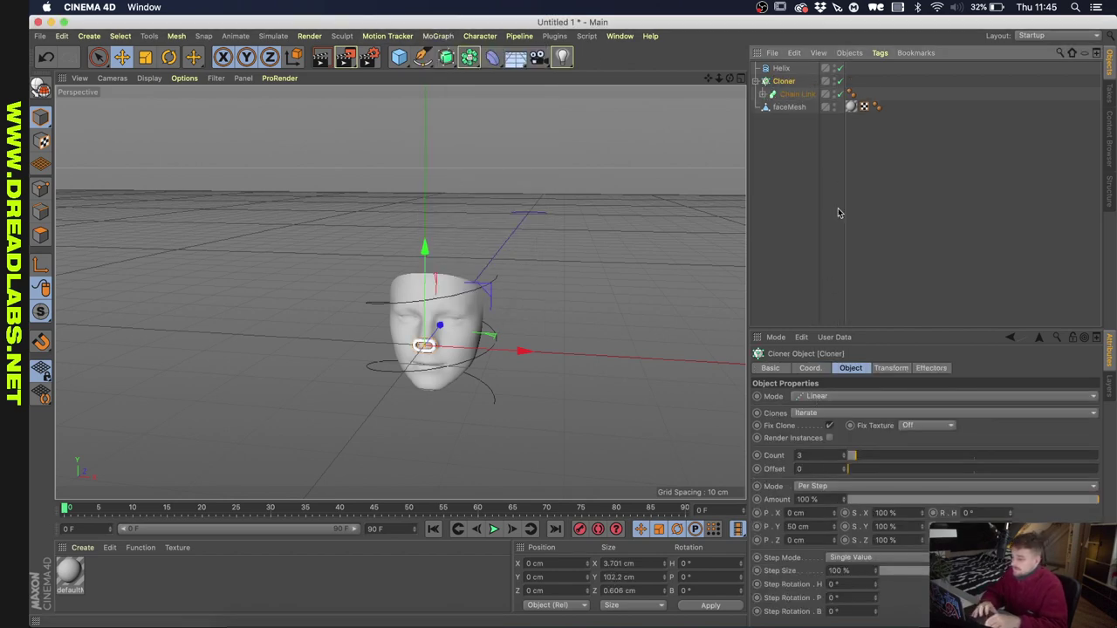
Rename the cloner as Full Chain and collapse its hierarchy
double_click(784, 81)
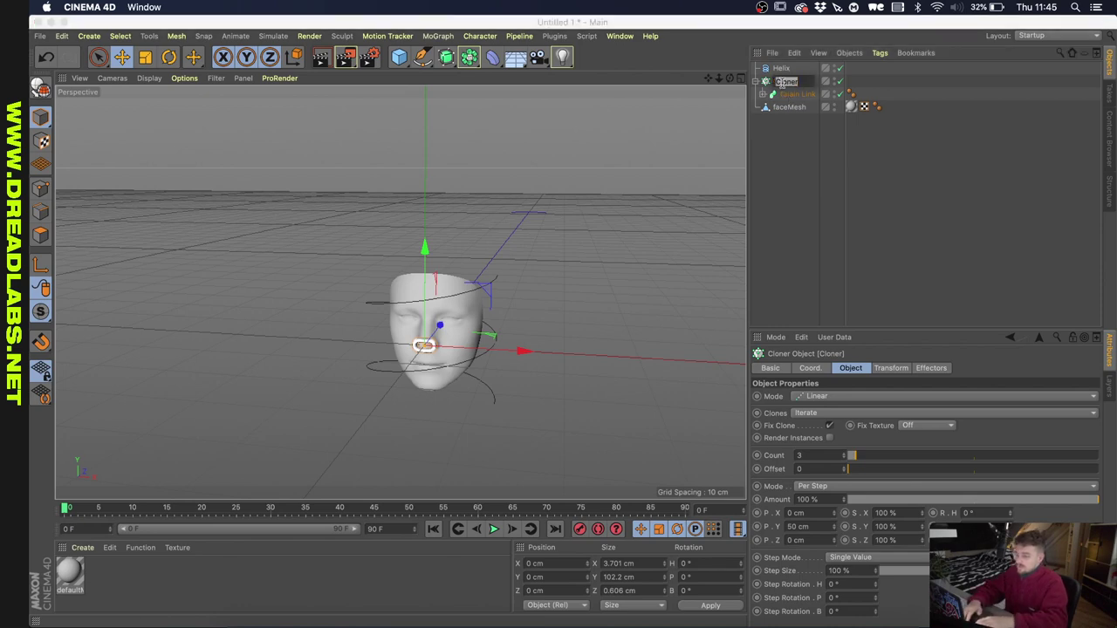
text(Full Chain)
key(Return)
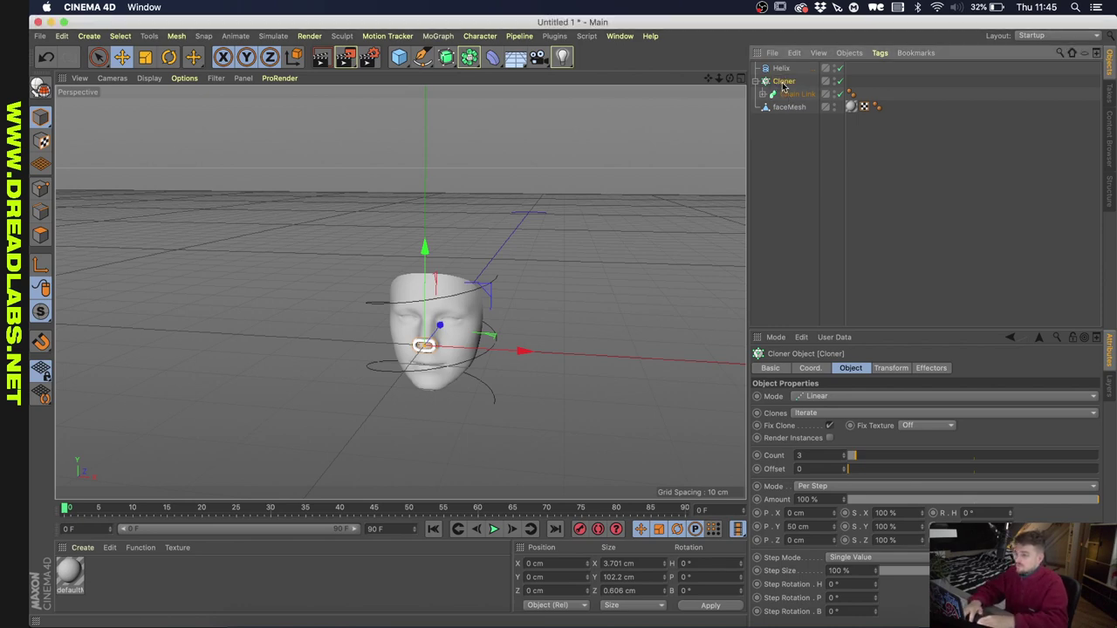
click(756, 82)
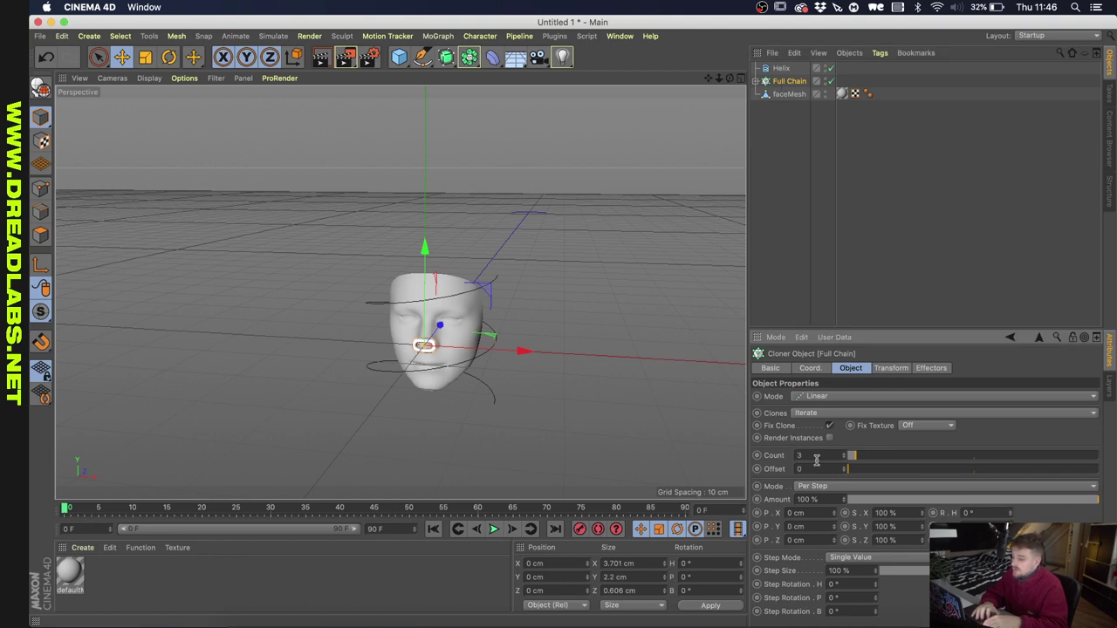
Space the Full Chain clones 2 cm apart along X with alternate links turned to interlock, and set the clone count to 10
click(796, 514)
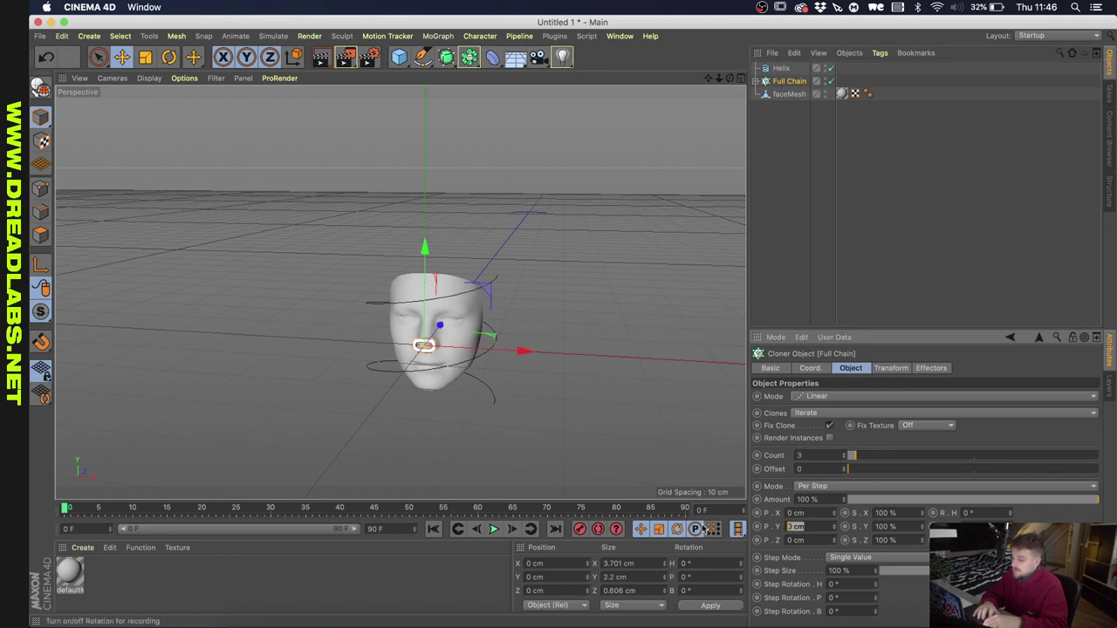
text(2)
key(Return)
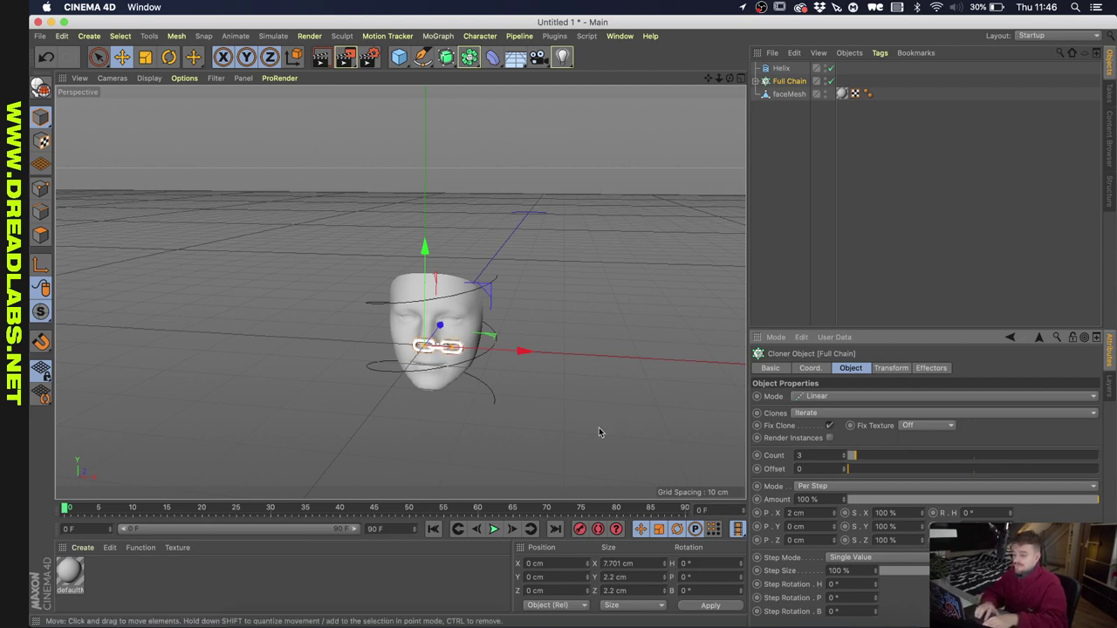
scroll(499, 343, up, 3)
scroll(499, 343, up, 2)
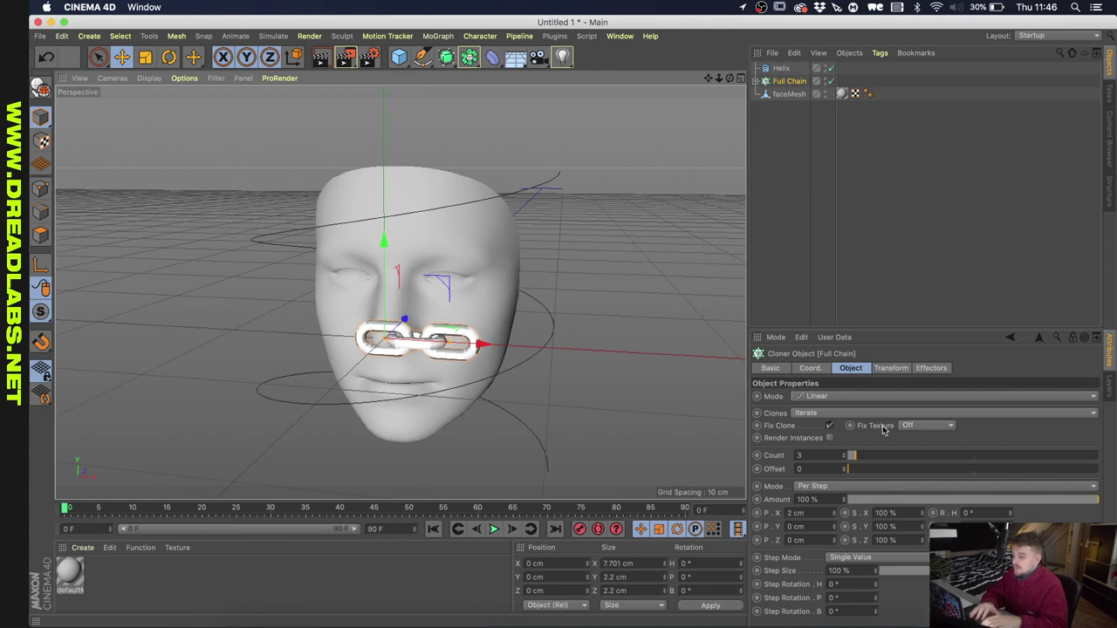
mouse_move(866, 460)
mouse_down()
mouse_move(889, 455)
mouse_move(873, 456)
mouse_up()
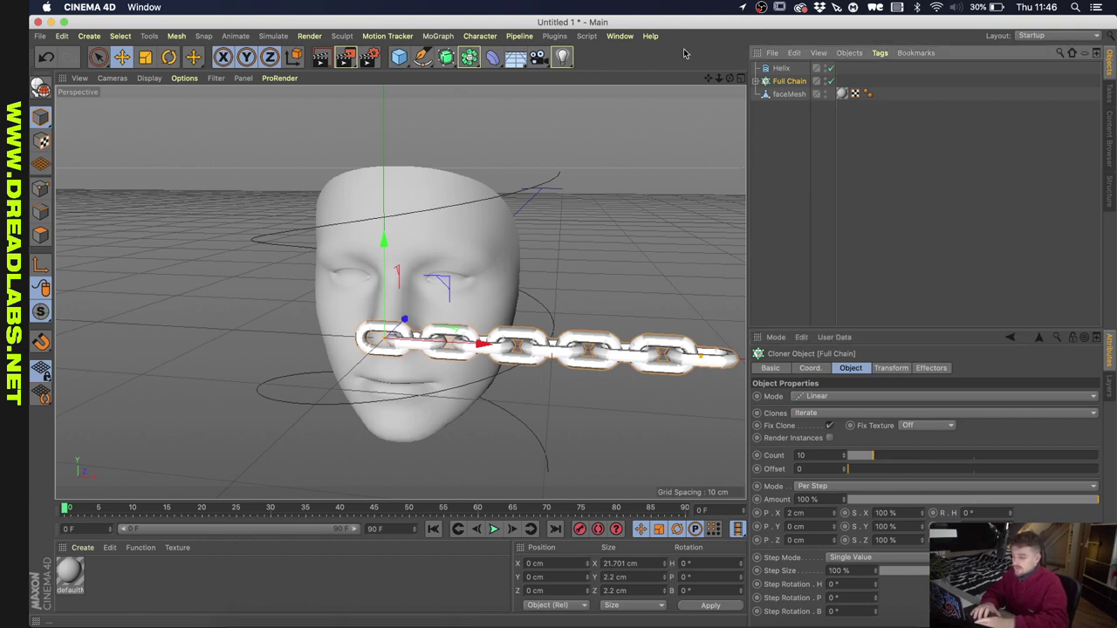
Group the Full Chain cloner under a null and rename the null as Chains
key(alt+g)
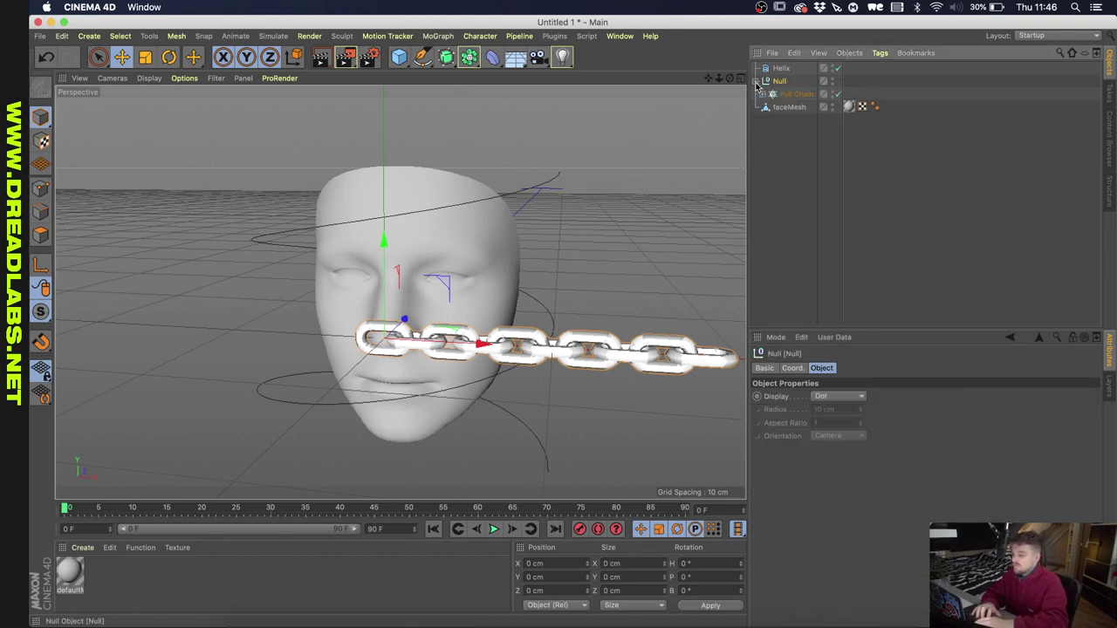
double_click(780, 81)
text(Chains)
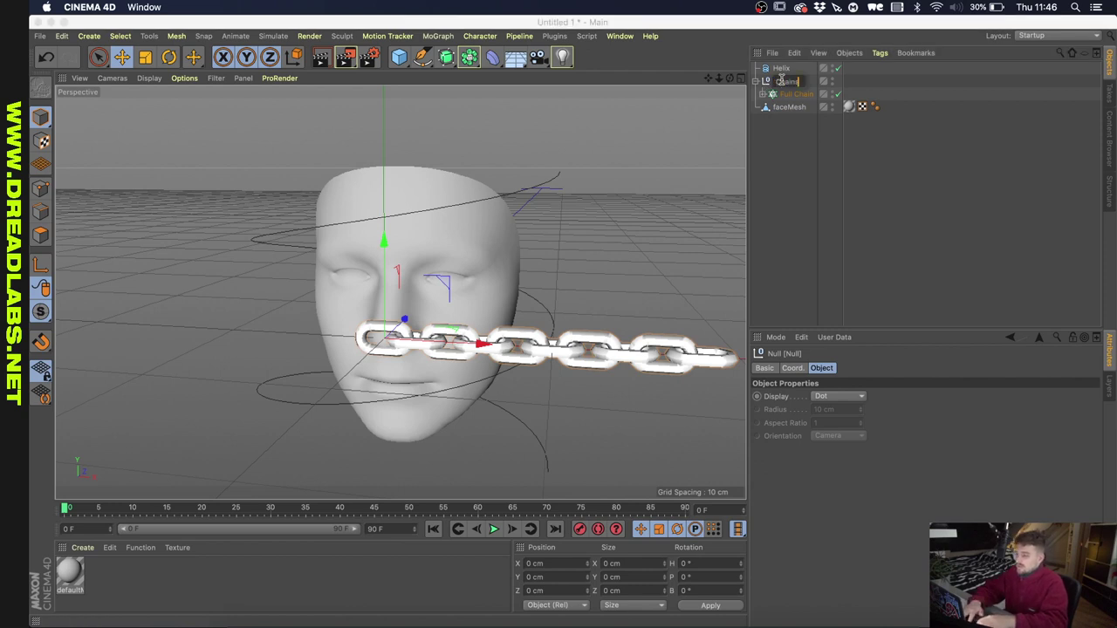
key(Return)
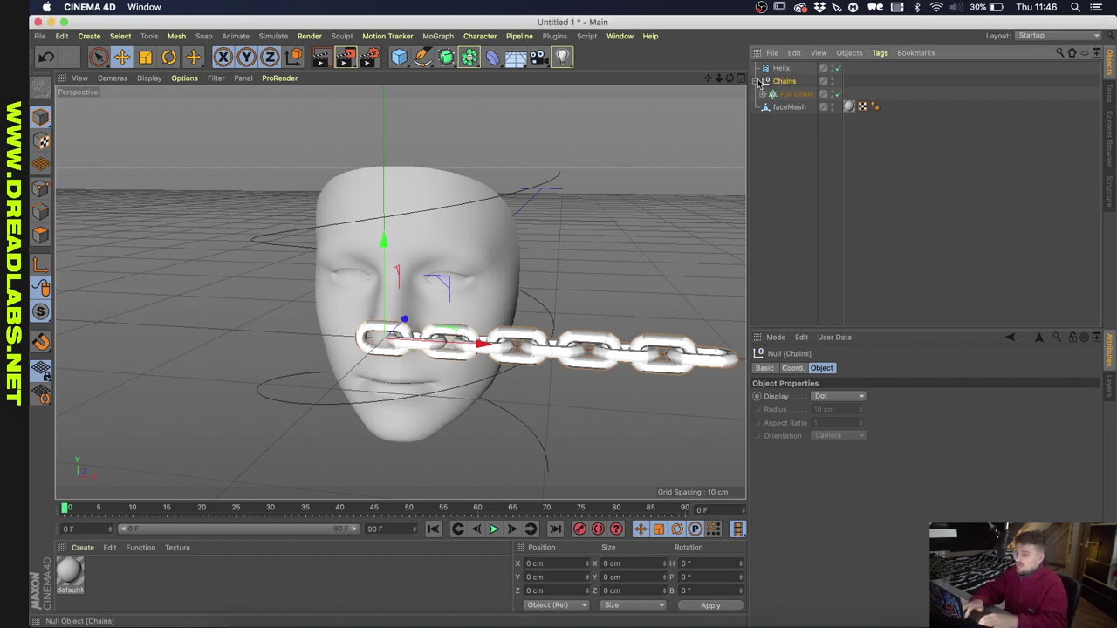
Add a Spline Wrap deformer under Chains, using the Helix as its spline and Keep Length as its mode
click(493, 58)
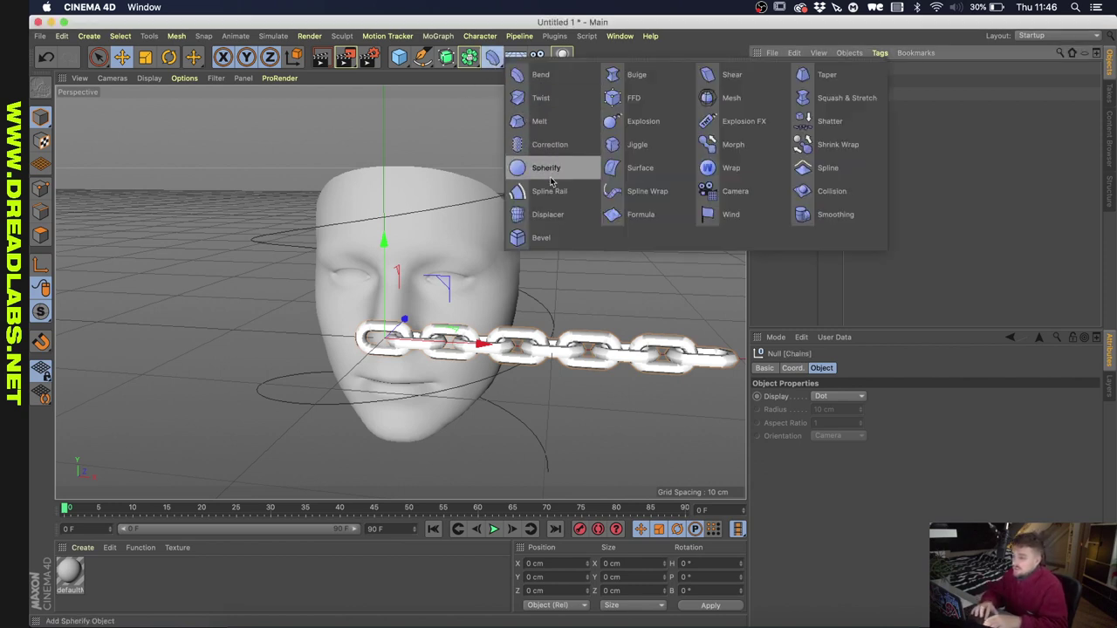
shift+click(625, 191)
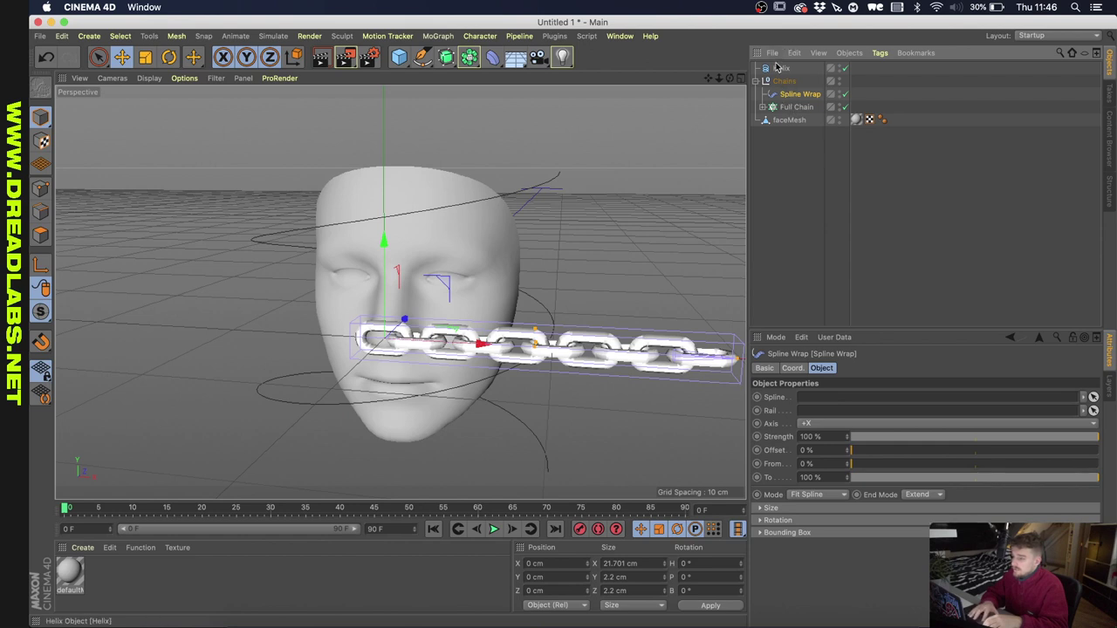
drag(780, 68, 832, 401)
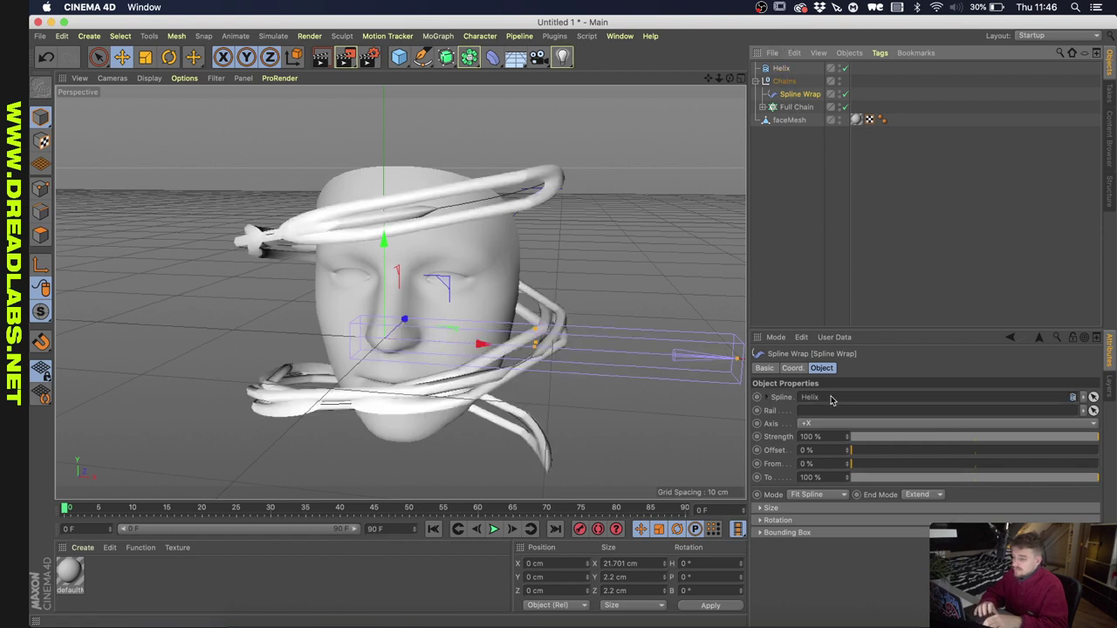
click(835, 495)
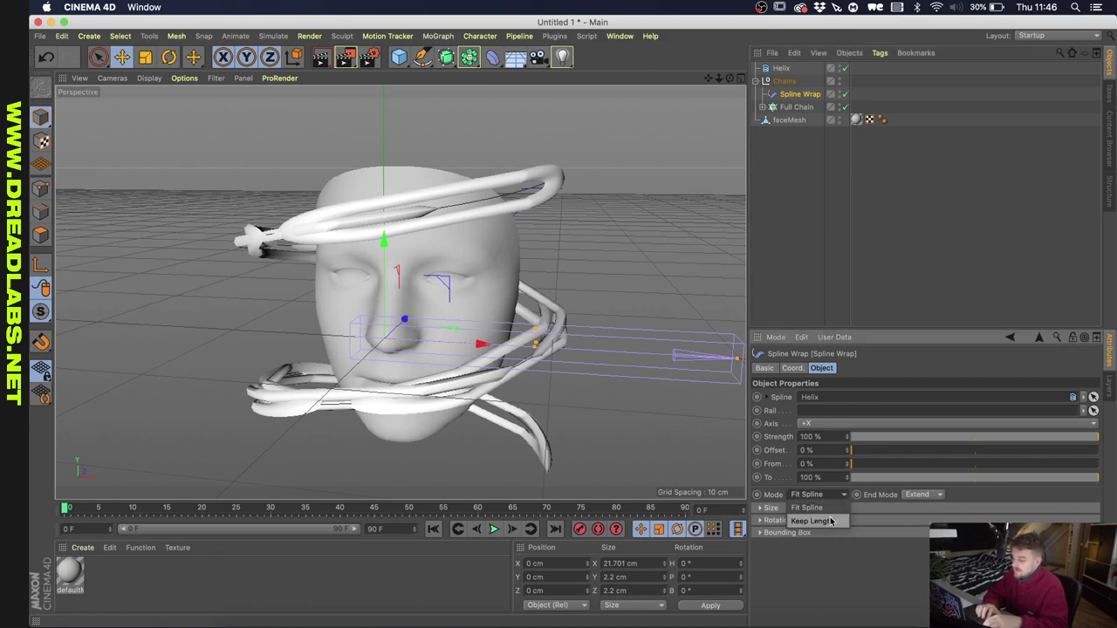
click(830, 521)
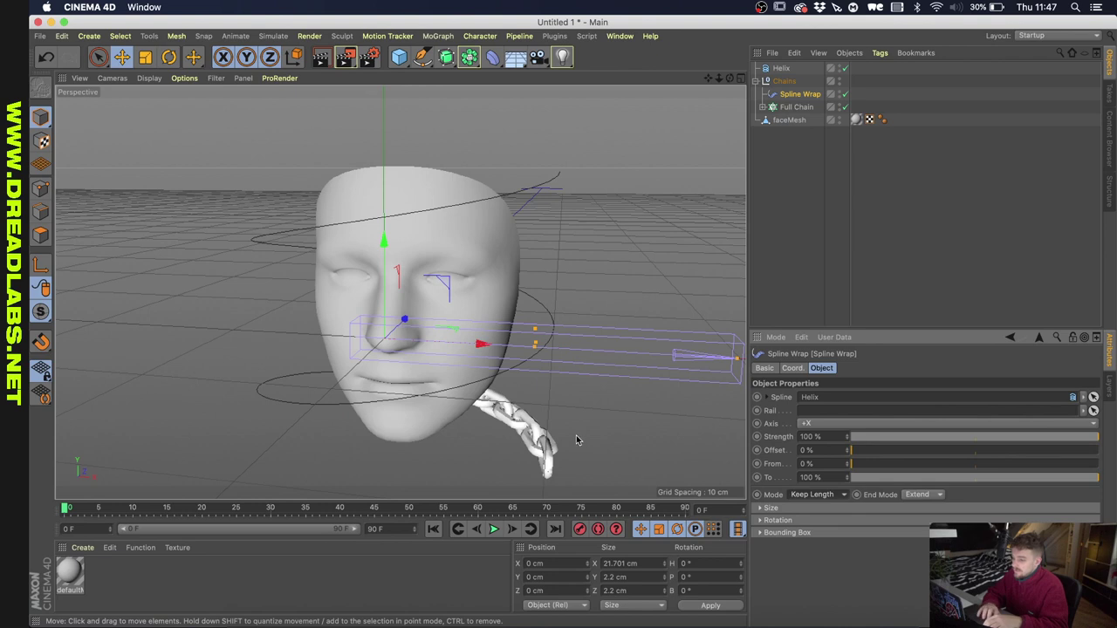
Increase the Full Chain clone count to 63 to cover the helix, and collapse the Chains group
click(790, 107)
drag(872, 457, 1006, 458)
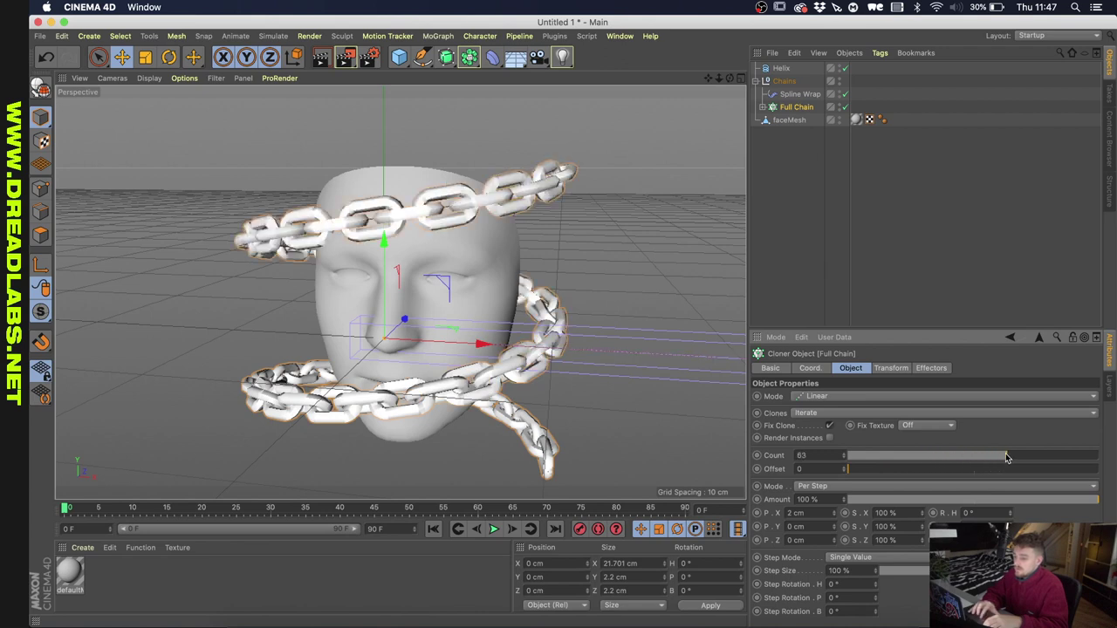
click(756, 81)
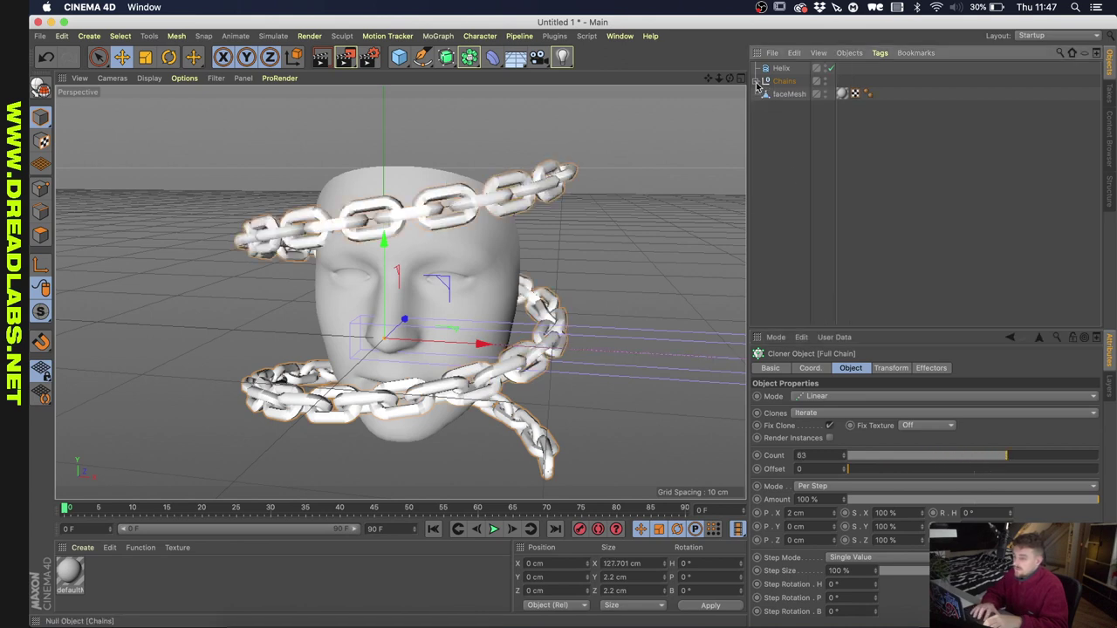
Try rotating the helix about its vertical axis, and undo the rotation
click(781, 68)
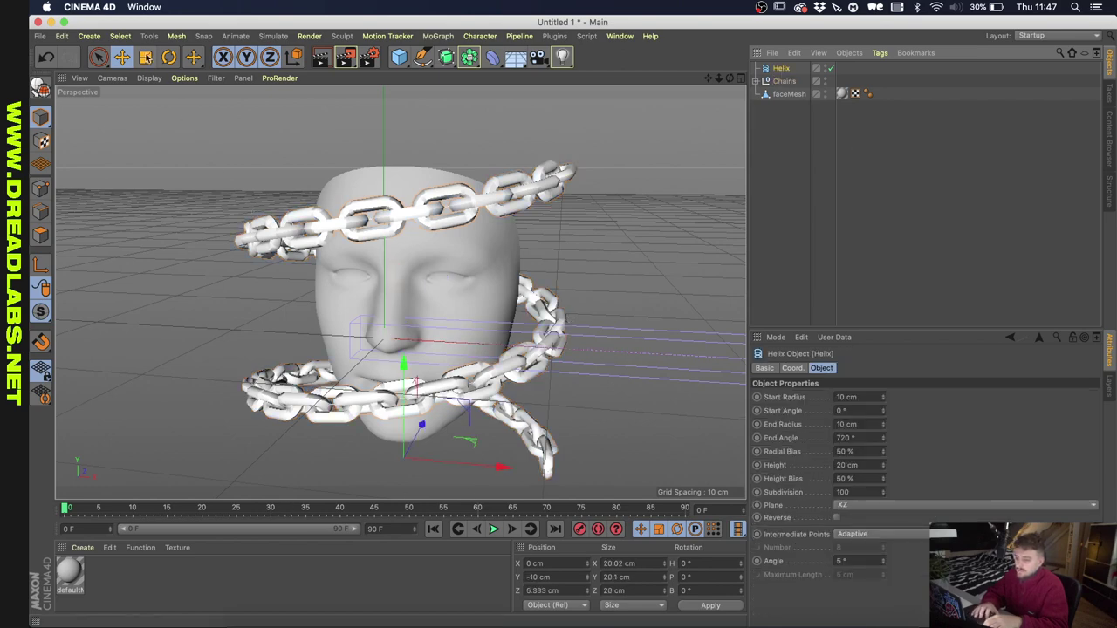
click(169, 57)
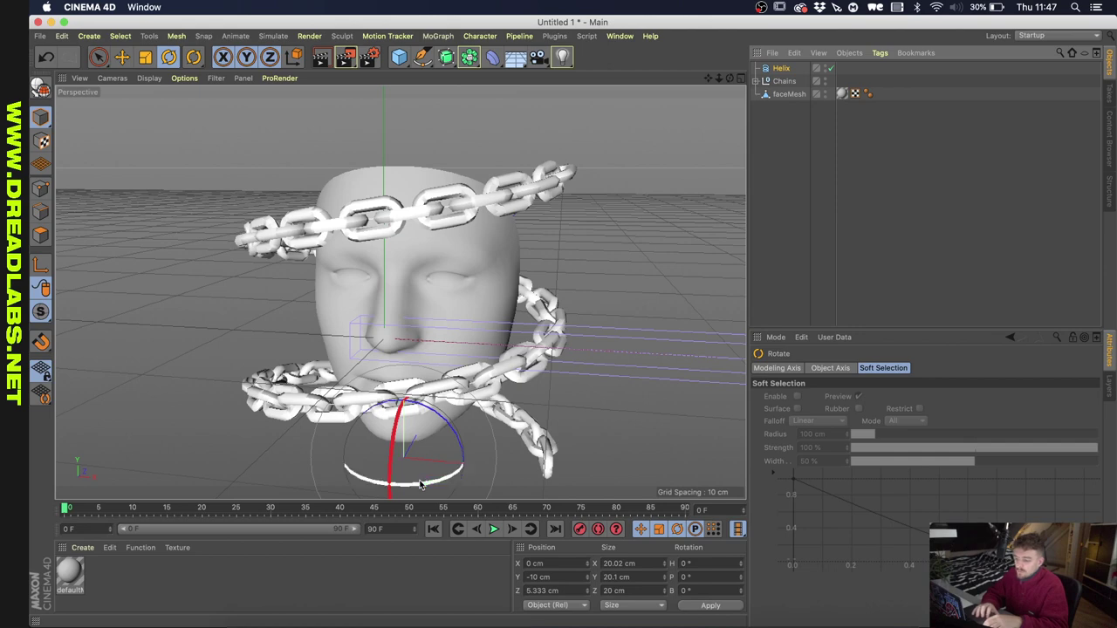
drag(426, 483, 441, 458)
key(super+z)
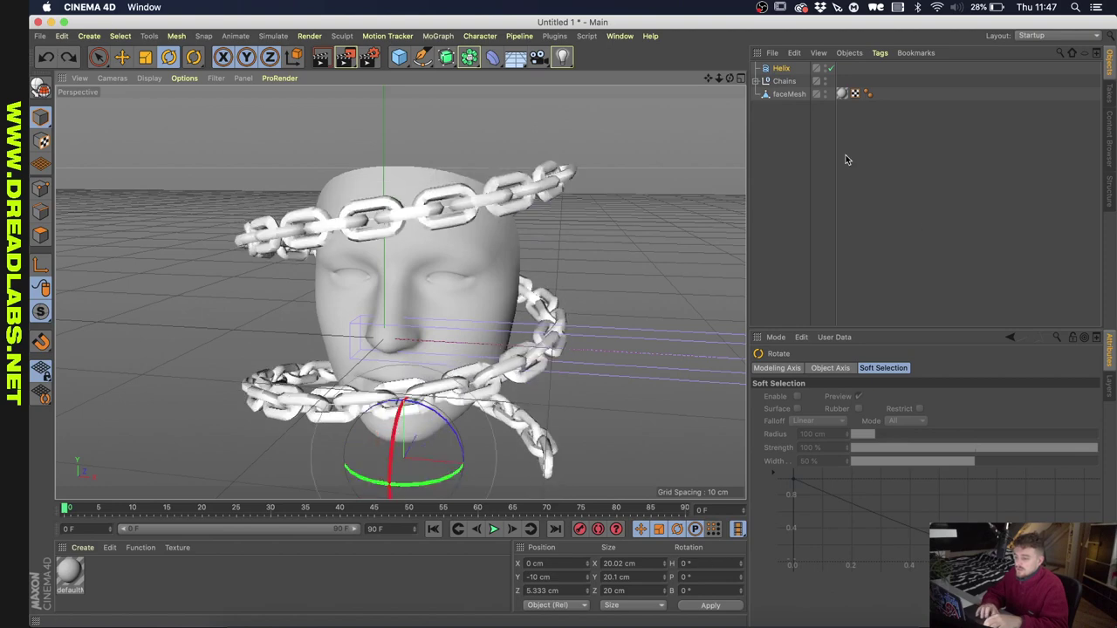
Delete the faceMesh object from the scene
click(801, 126)
click(789, 94)
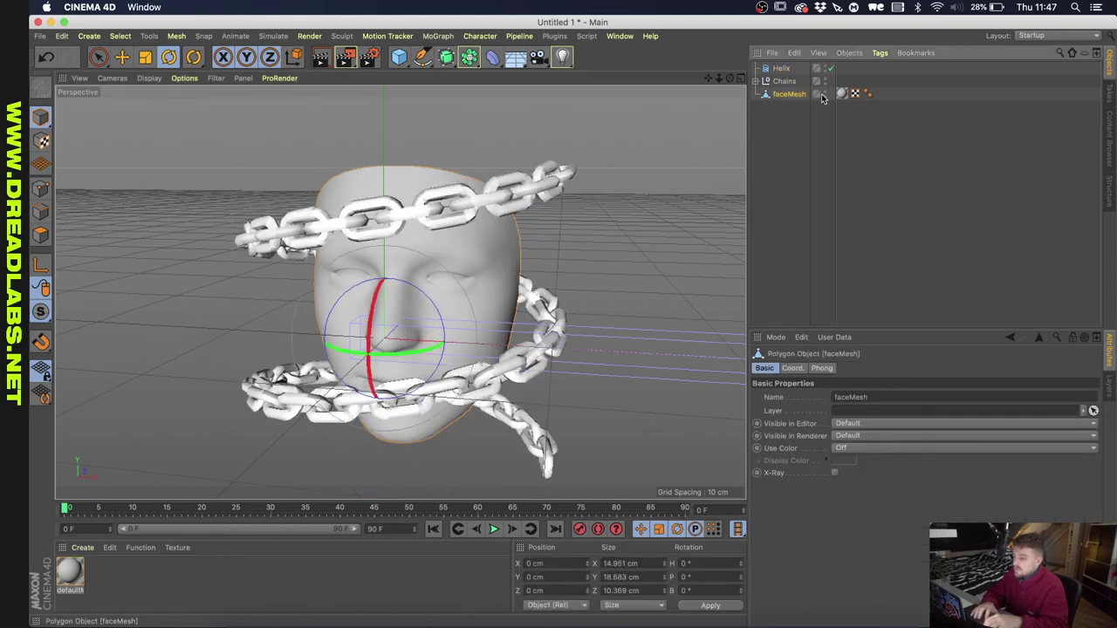
click(825, 91)
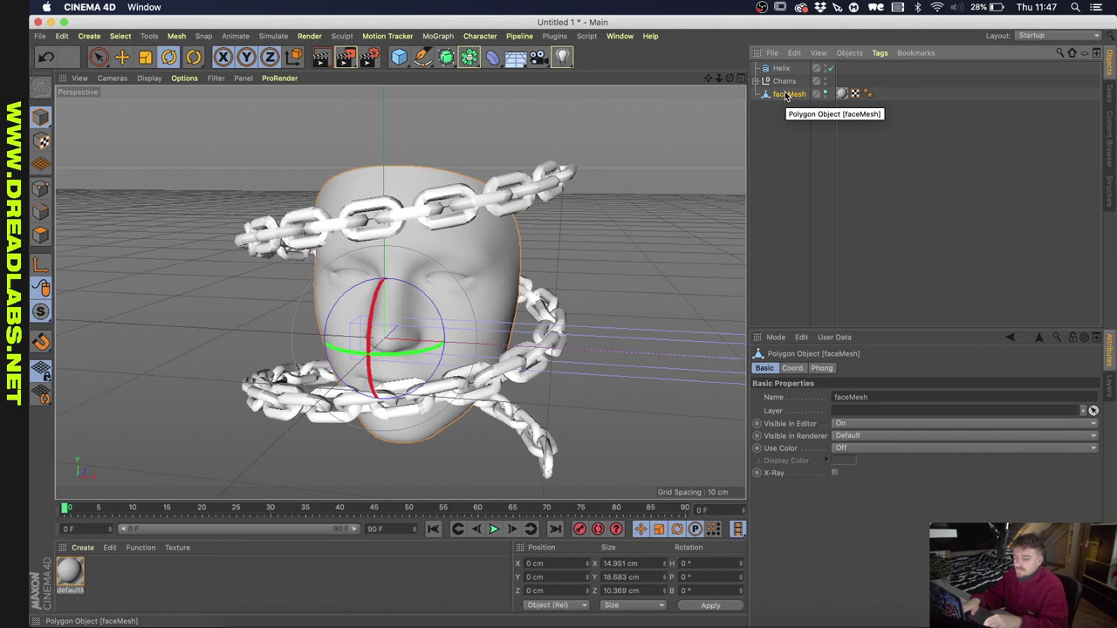
key(Delete)
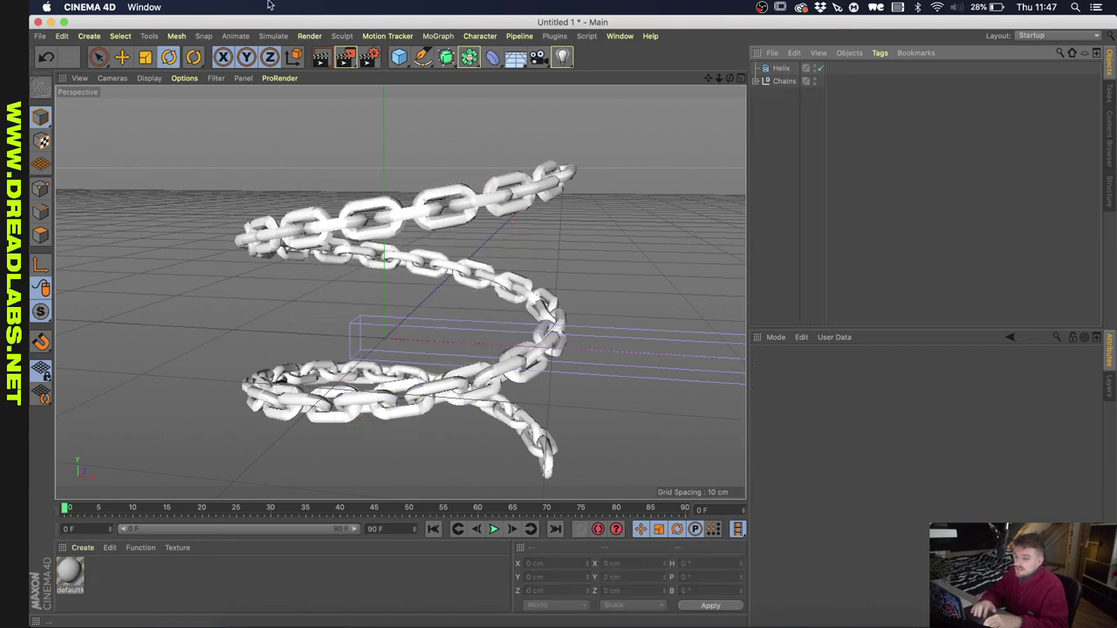
Export the chain scene in FBX format, browsing to the Red-tagged items for the save location
click(40, 36)
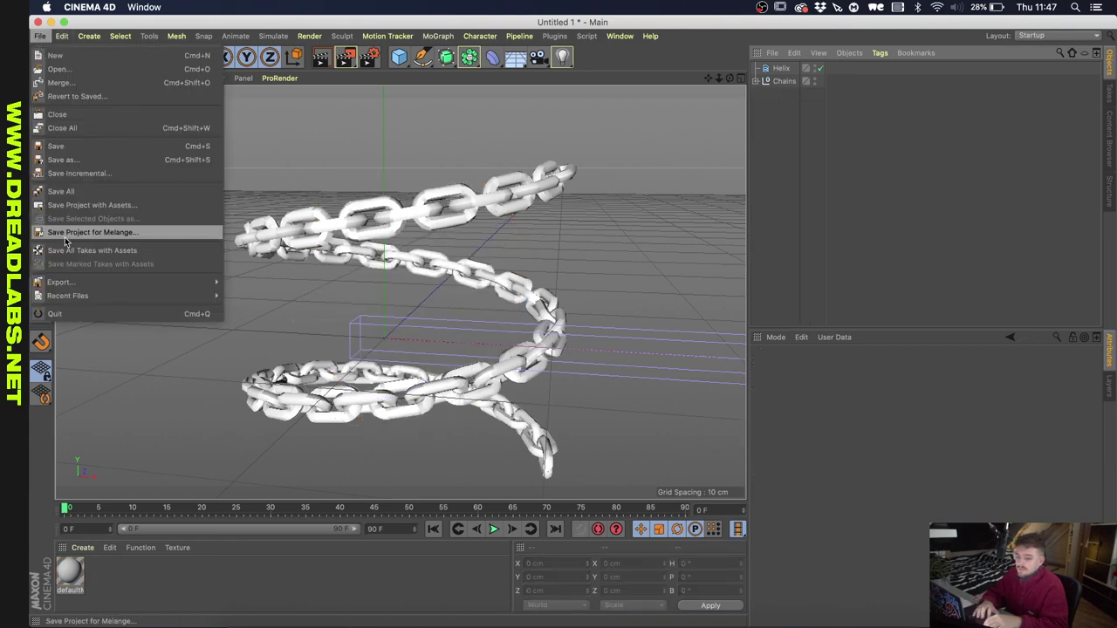
mouse_move(75, 283)
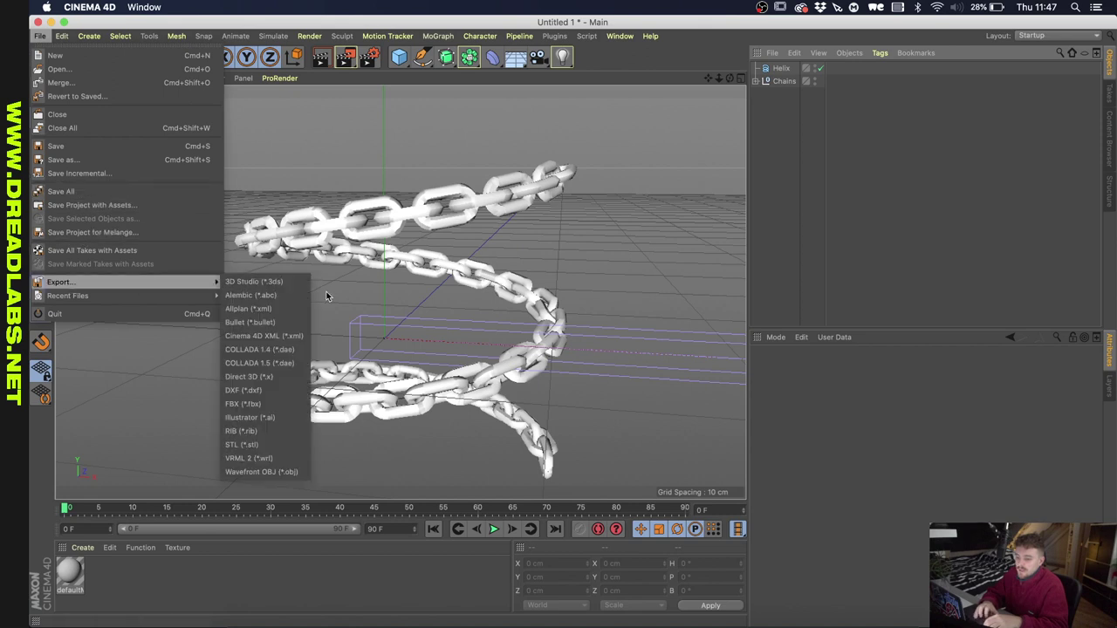
click(270, 406)
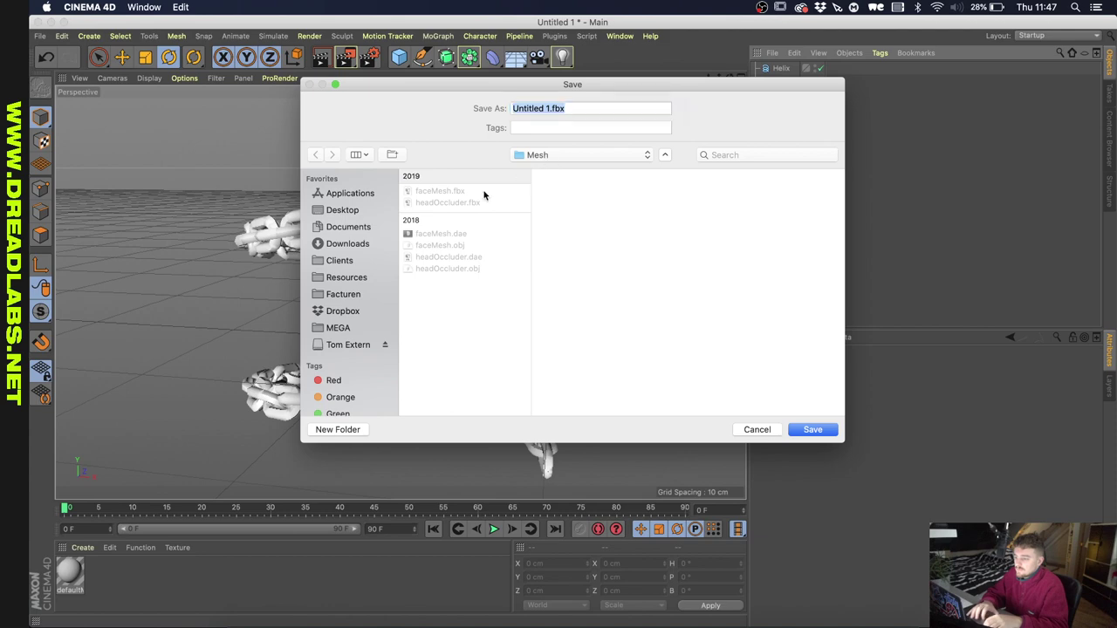
scroll(349, 399, down, 2)
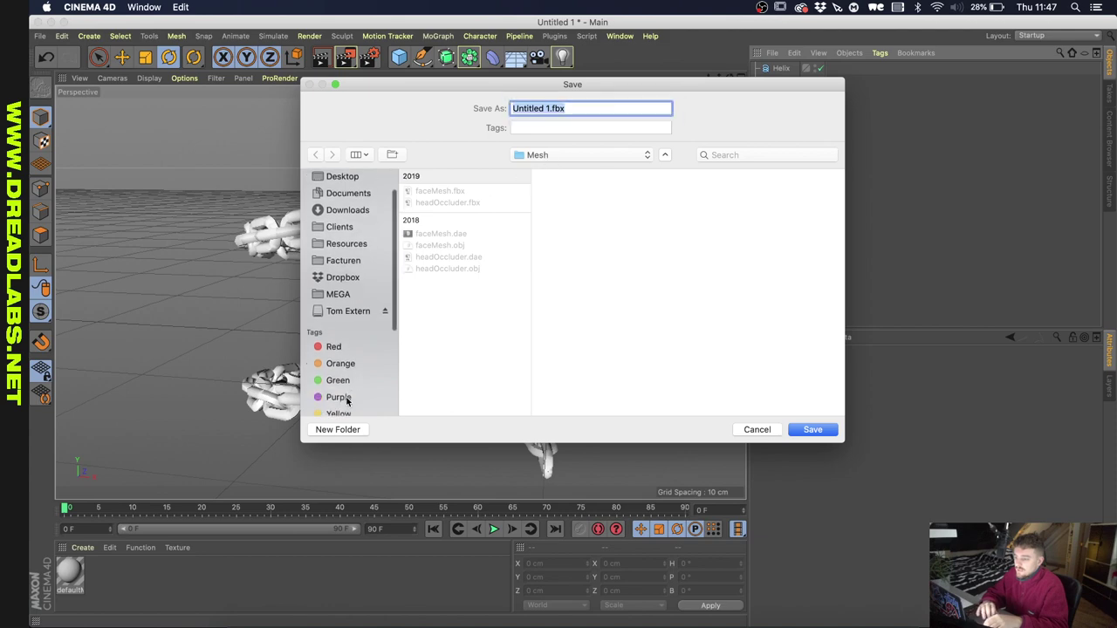
click(334, 346)
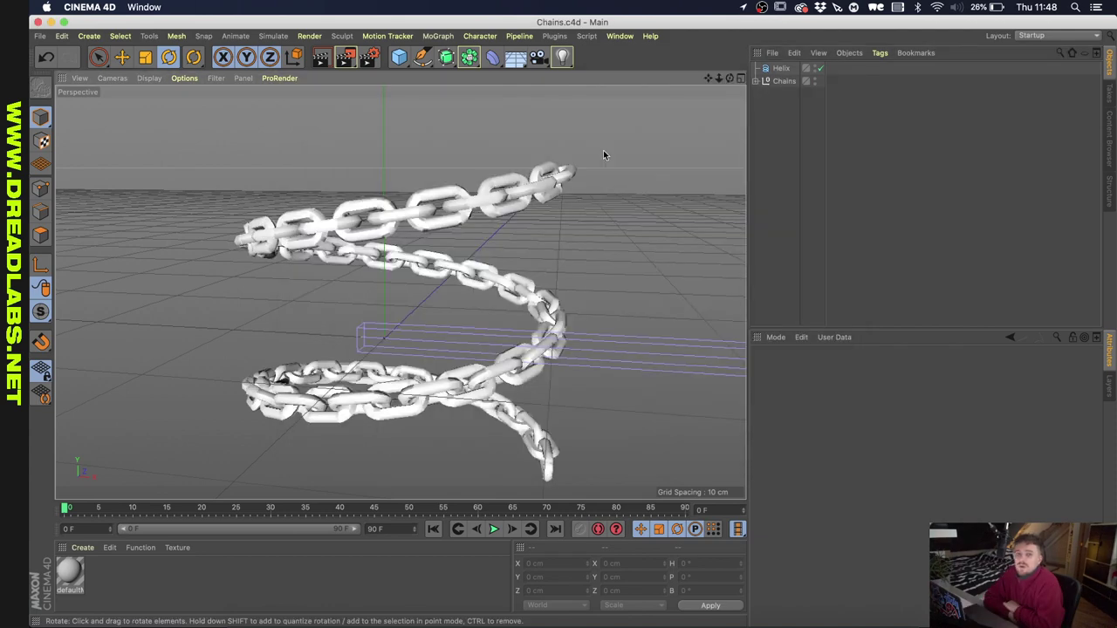